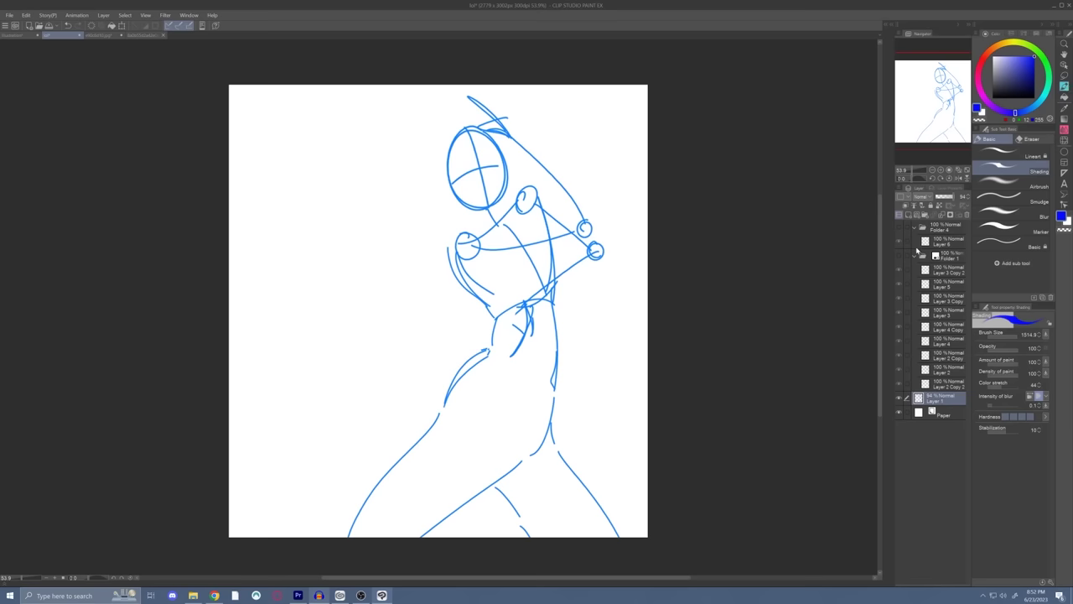
Step: Show the detailed sketch in Folder 1 instead of Layer 1 and add a new raster layer directly above that folder
{"action": "left_click", "coordinate": [1006, 242]}
{"action": "left_click", "coordinate": [900, 269]}
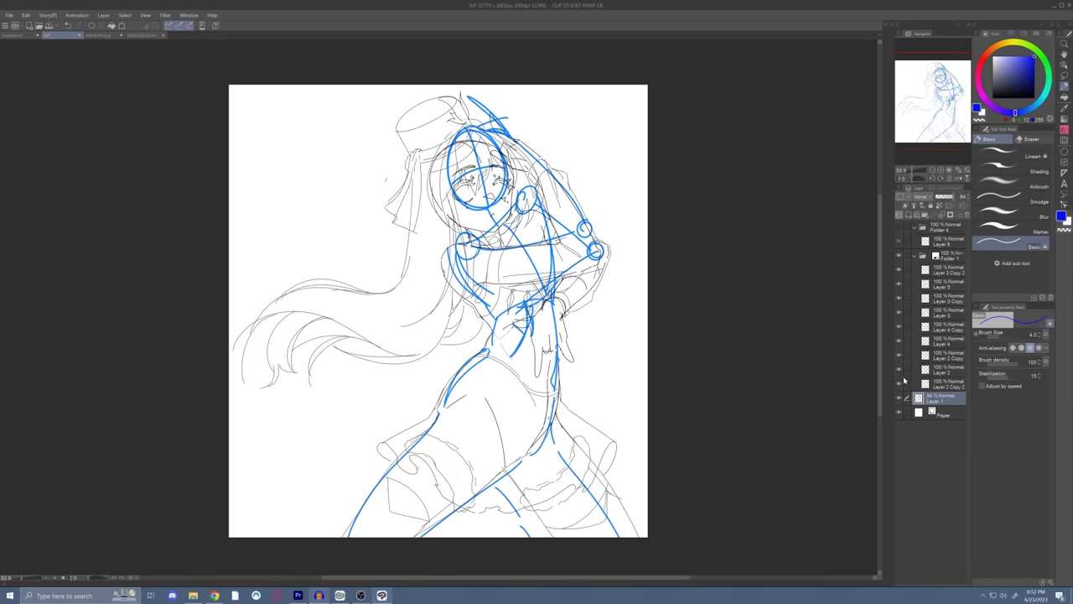
{"action": "left_click", "coordinate": [899, 397]}
{"action": "left_click", "coordinate": [943, 256]}
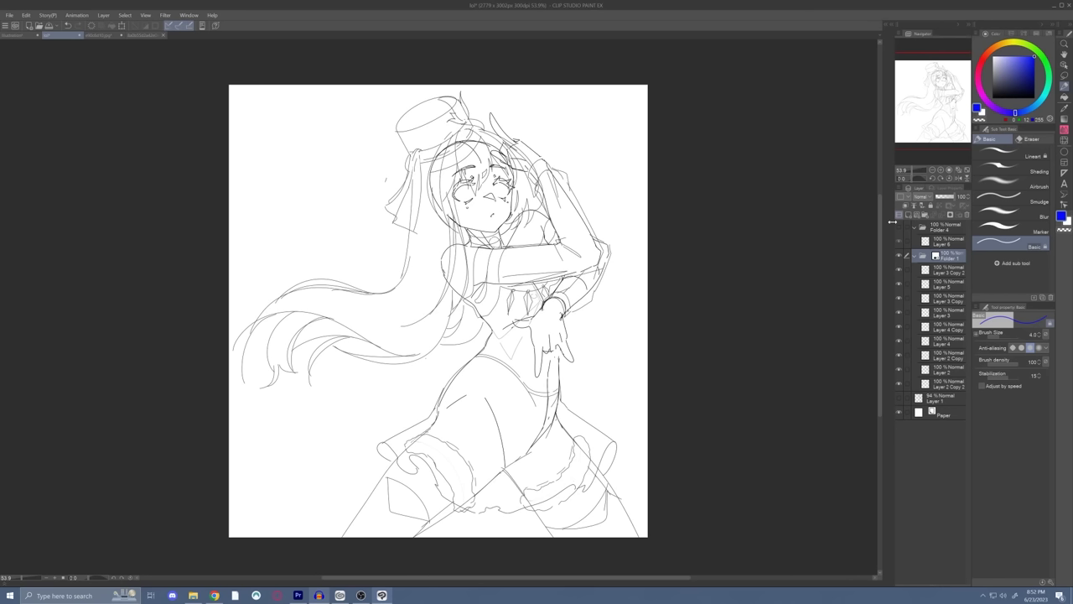
{"action": "key", "text": "ctrl+shift+n"}
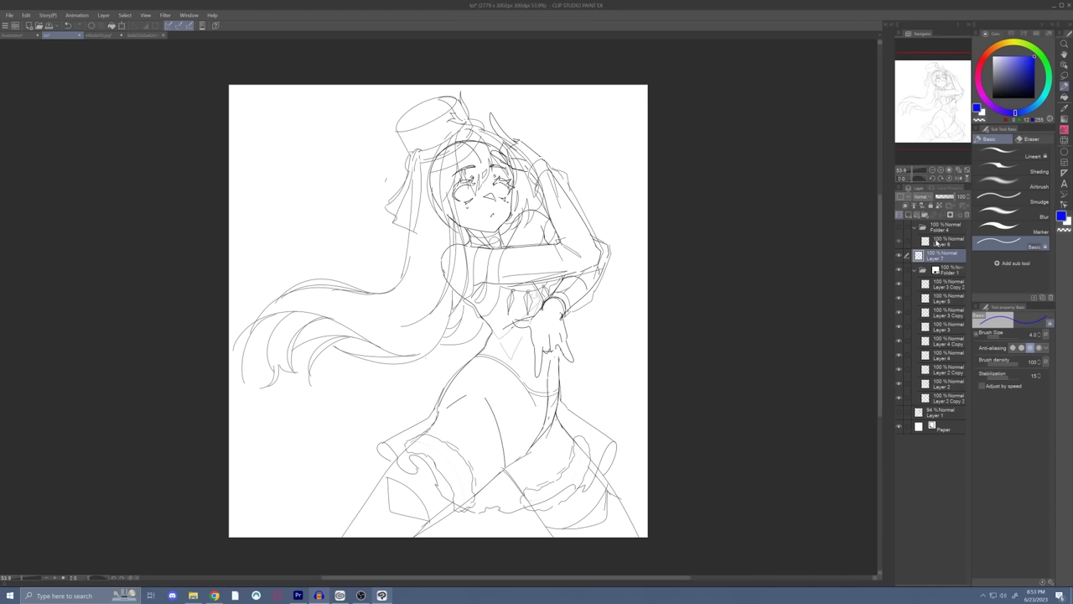
Step: Trace the pose over the sketch in thick blue Basic brush lines: shoulders, arms, spine, both legs and the head oval
{"action": "left_click_drag", "start_coordinate": [459, 143], "coordinate": [476, 148]}
{"action": "left_click_drag", "start_coordinate": [432, 206], "coordinate": [513, 168]}
{"action": "key", "text": "ctrl+z"}
{"action": "key", "text": "ctrl+z"}
{"action": "mouse_move", "coordinate": [446, 249]}
{"action": "left_mouse_down"}
{"action": "mouse_move", "coordinate": [499, 233]}
{"action": "mouse_move", "coordinate": [460, 265]}
{"action": "mouse_move", "coordinate": [520, 149]}
{"action": "left_mouse_up"}
{"action": "mouse_move", "coordinate": [603, 256]}
{"action": "left_mouse_down"}
{"action": "mouse_move", "coordinate": [545, 330]}
{"action": "mouse_move", "coordinate": [546, 320]}
{"action": "mouse_move", "coordinate": [552, 359]}
{"action": "left_mouse_up"}
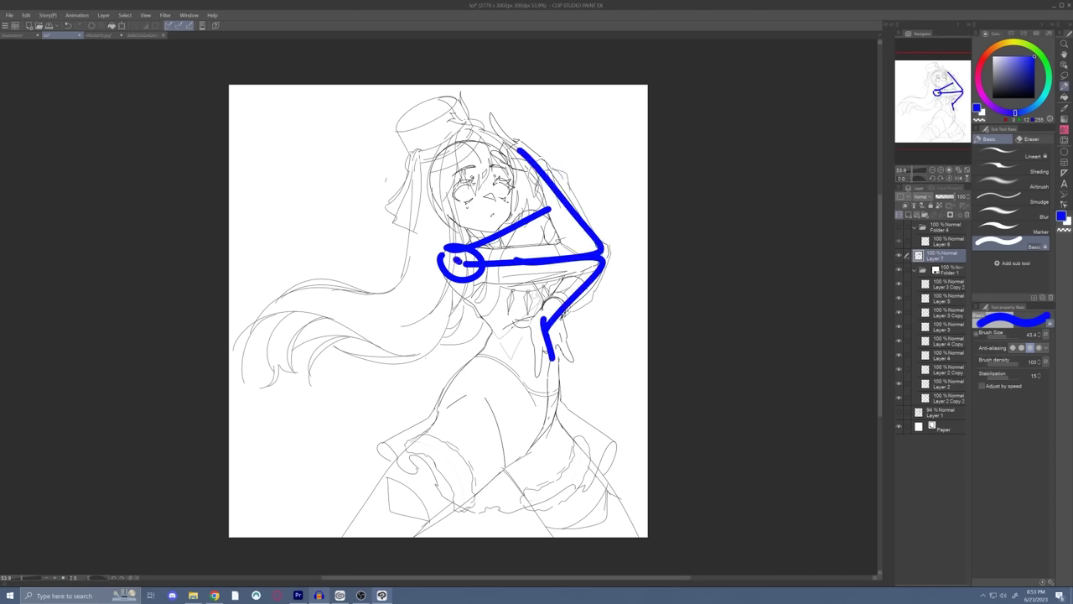
{"action": "mouse_move", "coordinate": [457, 260]}
{"action": "left_mouse_down"}
{"action": "mouse_move", "coordinate": [480, 466]}
{"action": "mouse_move", "coordinate": [390, 537]}
{"action": "left_mouse_up"}
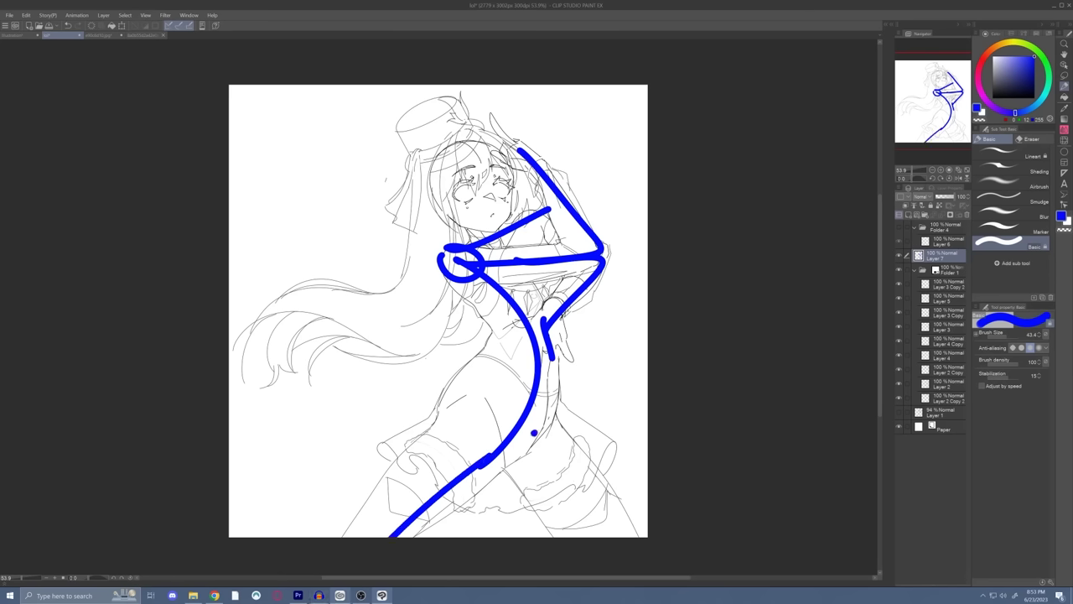
{"action": "left_click_drag", "start_coordinate": [535, 430], "coordinate": [616, 537]}
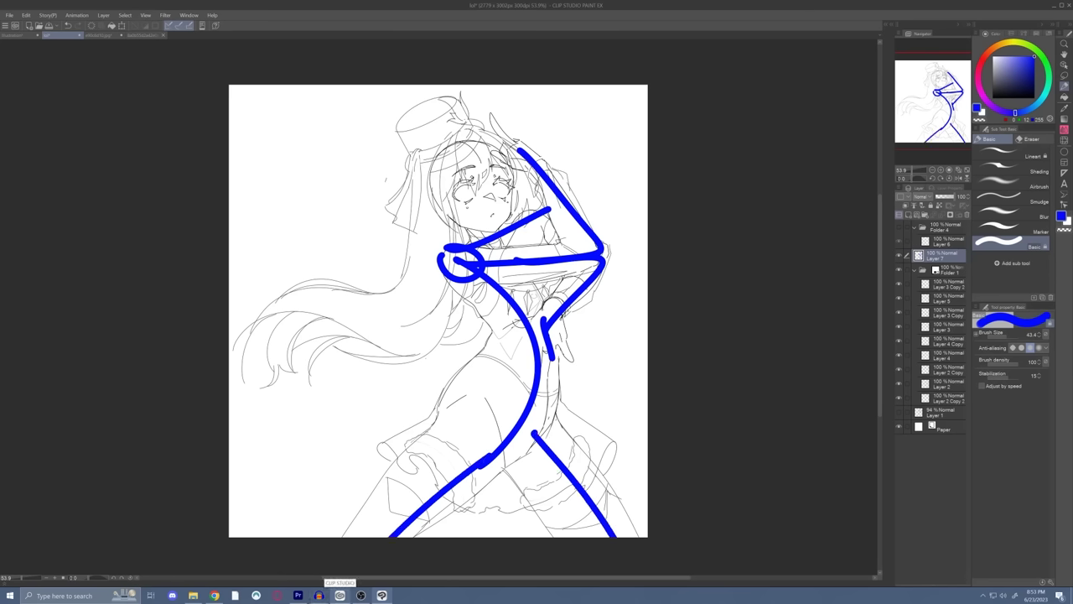
{"action": "mouse_move", "coordinate": [479, 139]}
{"action": "left_mouse_down"}
{"action": "mouse_move", "coordinate": [447, 151]}
{"action": "mouse_move", "coordinate": [496, 147]}
{"action": "left_mouse_up"}
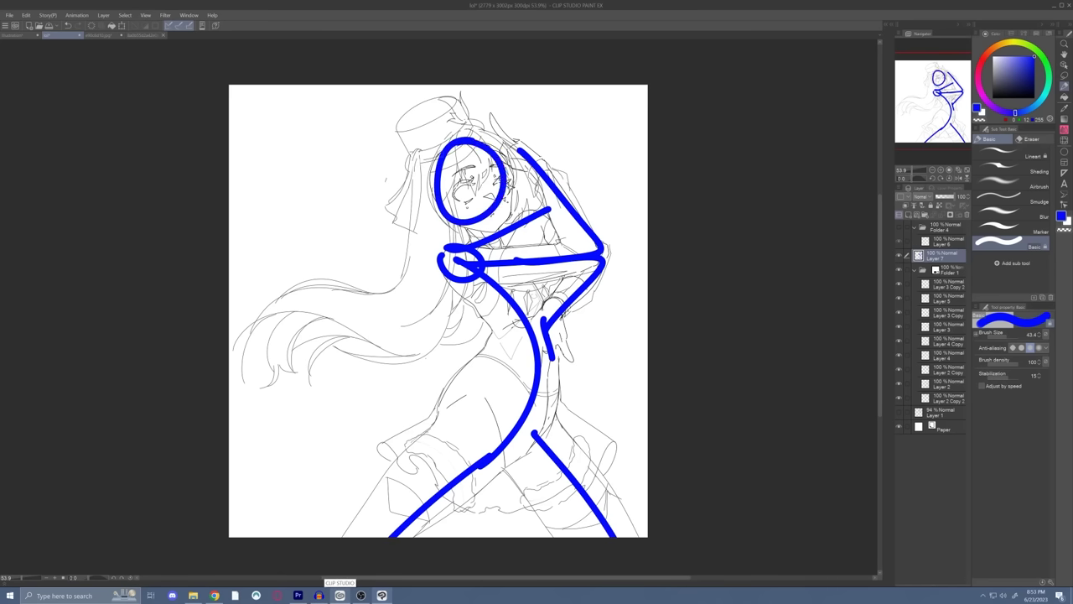
Step: Undo all the blue pose lines drawn over the sketch
{"action": "key", "text": "ctrl+z"}
{"action": "key", "text": "ctrl+z"}
{"action": "key", "text": "ctrl+z"}
{"action": "key", "text": "ctrl+z"}
{"action": "key", "text": "ctrl+z"}
{"action": "key", "text": "ctrl+z"}
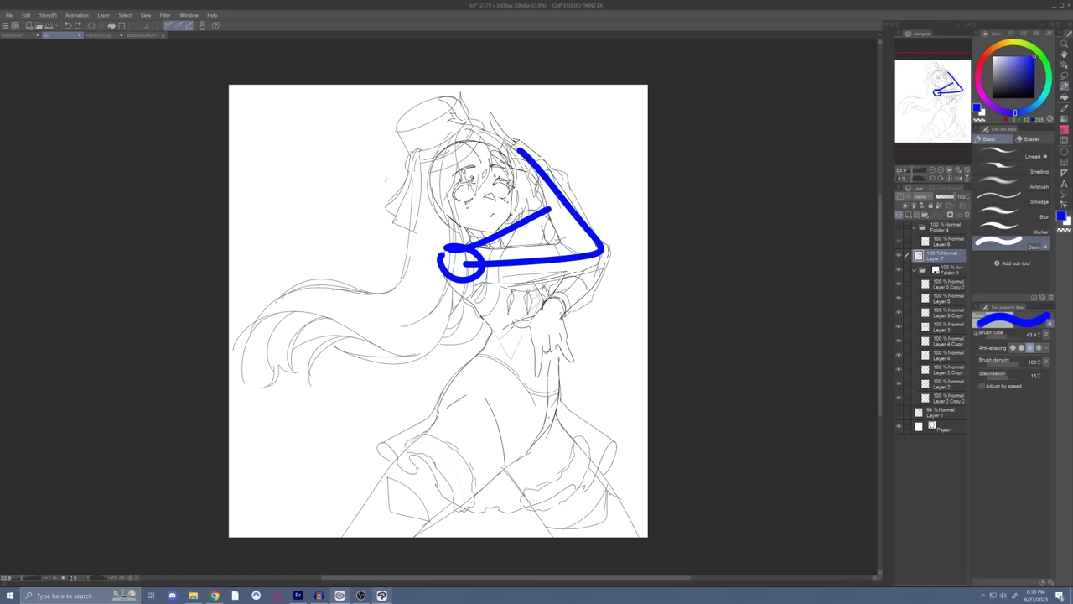
{"action": "key", "text": "ctrl+z"}
{"action": "key", "text": "ctrl+z"}
{"action": "key", "text": "ctrl+z"}
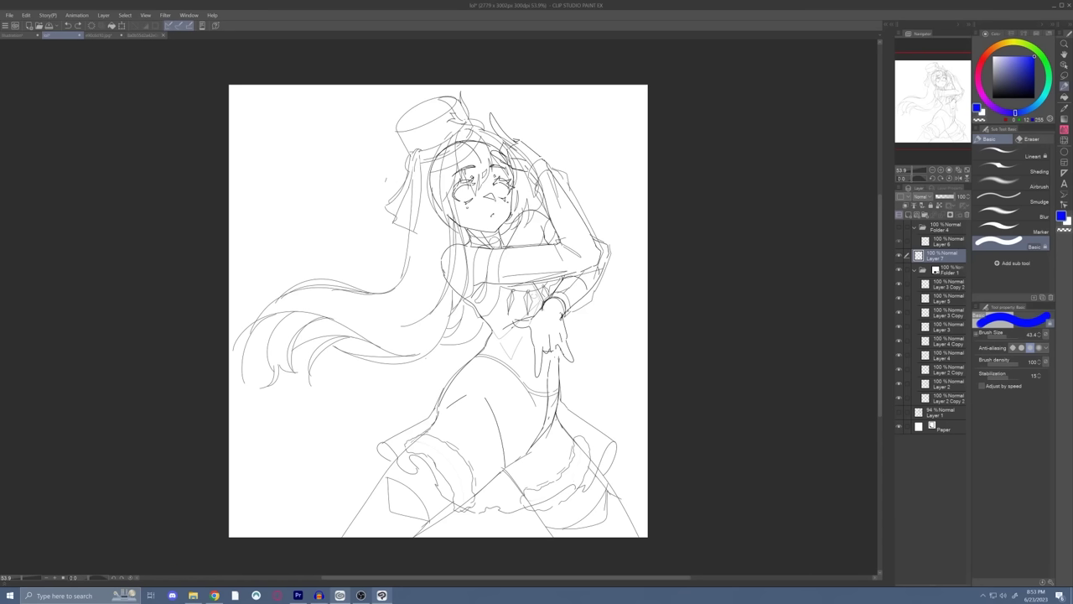
Step: Compare the rough blue pose on Layer 1 with the detailed sketch in Folder 1 by isolating each in turn
{"action": "key", "text": "c"}
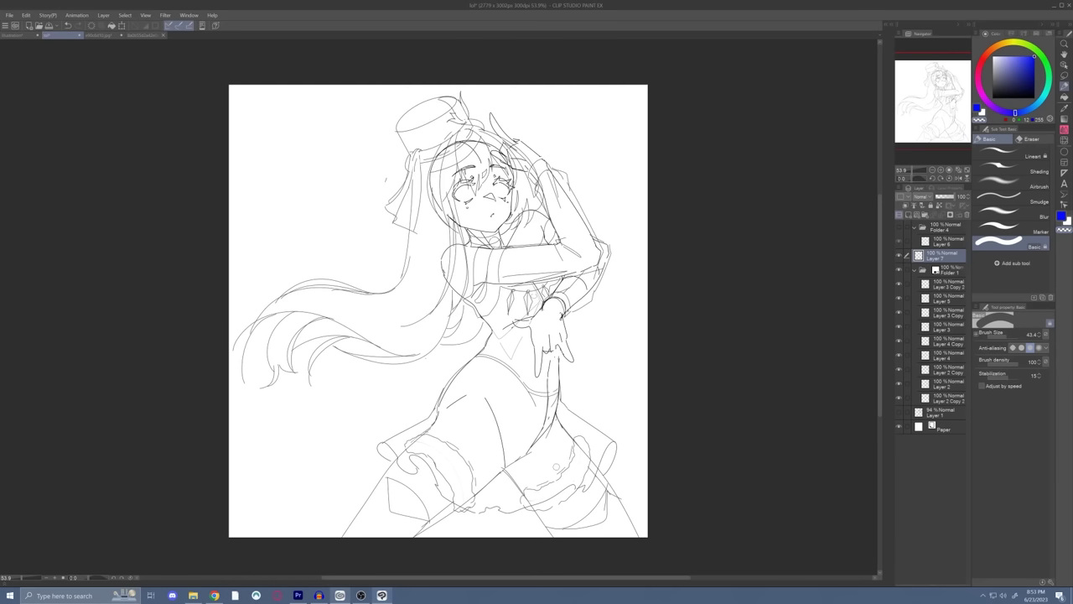
{"action": "left_click", "coordinate": [898, 412], "text": "alt"}
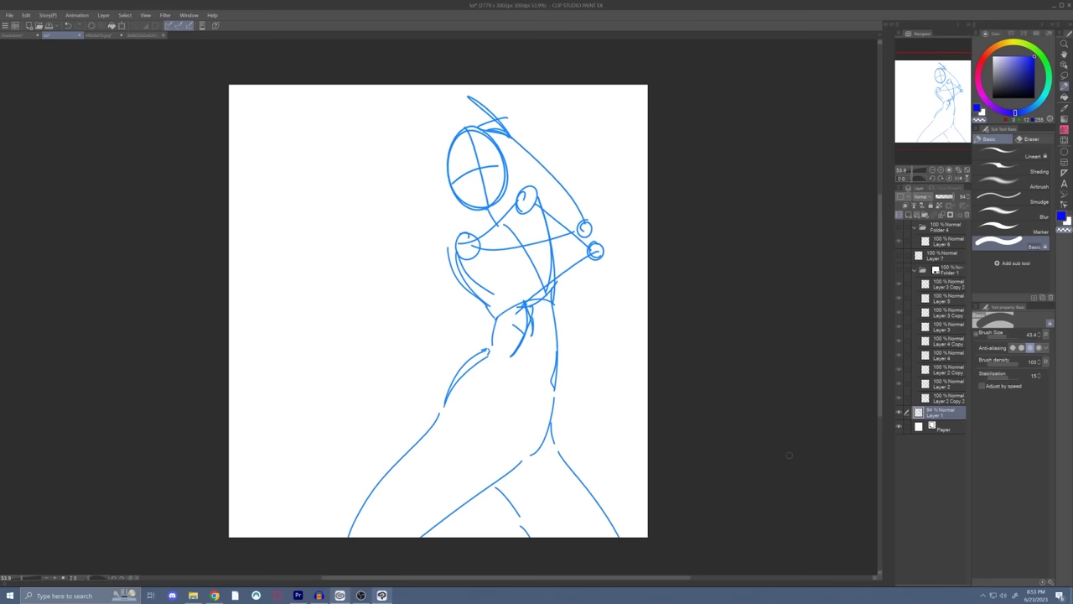
{"action": "left_click", "coordinate": [899, 269], "text": "alt"}
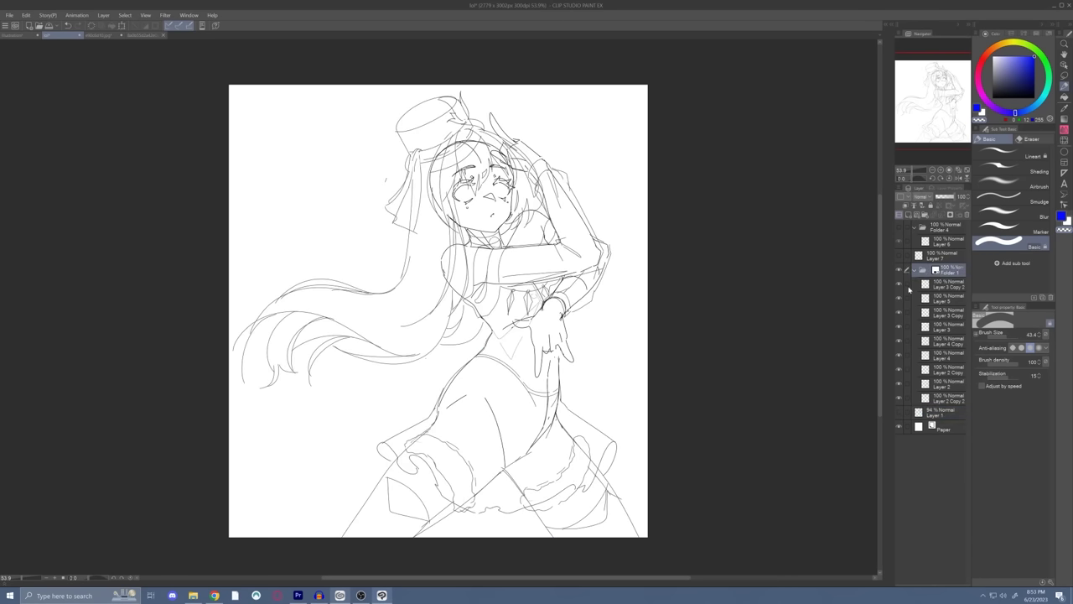
{"action": "left_click", "coordinate": [899, 412], "text": "alt"}
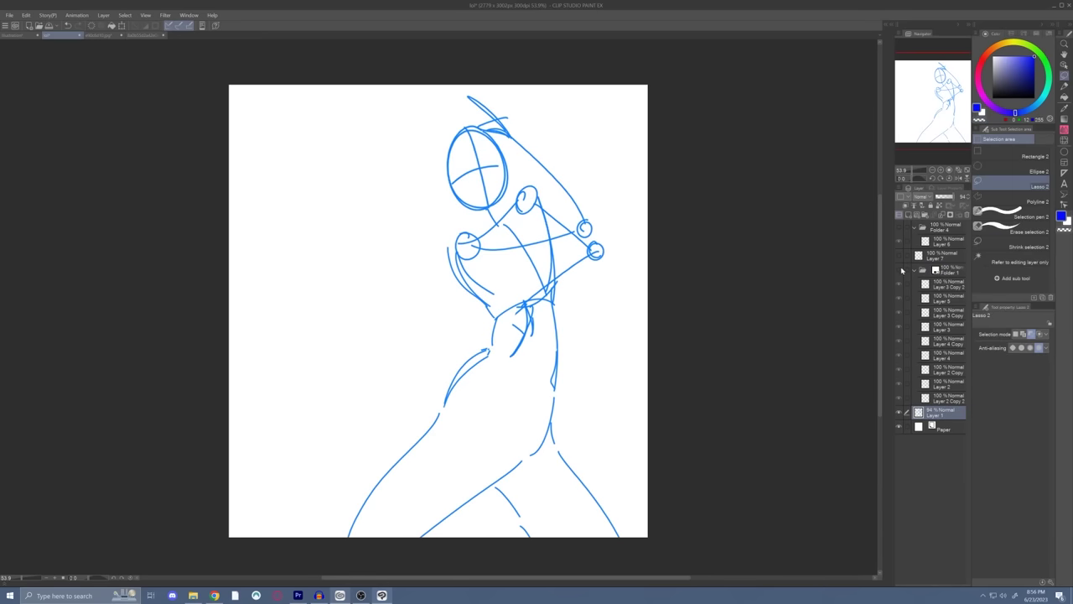
Step: Hide Layer 1 and add a blank raster layer at the top of the stack for painting with the Shading brush
{"action": "left_click", "coordinate": [919, 231]}
{"action": "key", "text": "ctrl+shift+n"}
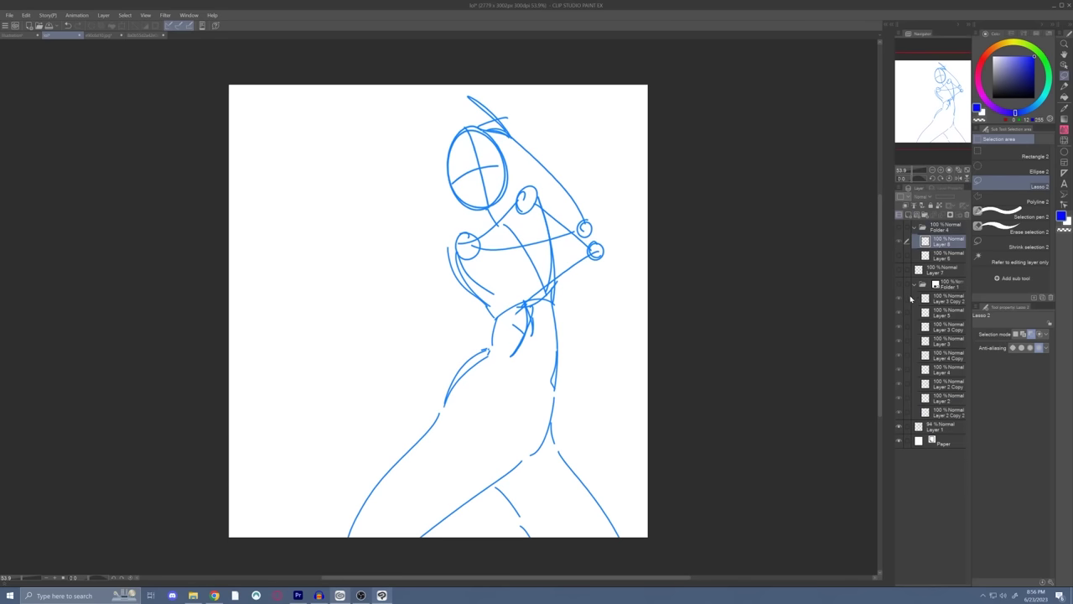
{"action": "left_click", "coordinate": [899, 426]}
{"action": "key", "text": "p"}
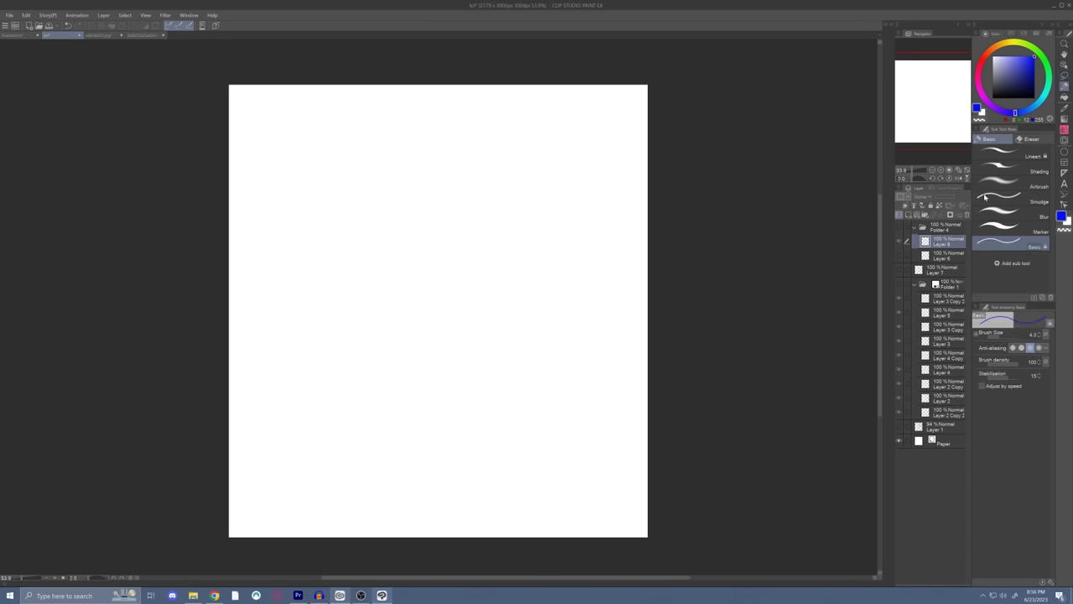
{"action": "left_click", "coordinate": [1002, 169]}
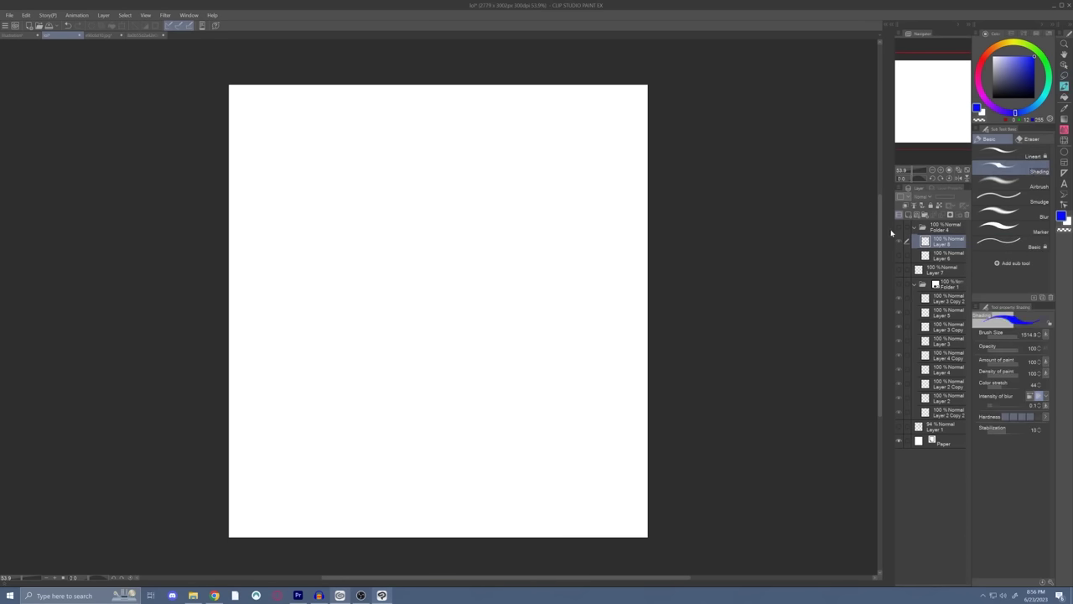
{"action": "key", "text": "ctrl+shift+n"}
Step: Paint a solid blue gesture figure with a tilted head, torso, hips, one bent leg and one long extended leg
{"action": "mouse_move", "coordinate": [426, 208]}
{"action": "left_mouse_down"}
{"action": "mouse_move", "coordinate": [453, 171]}
{"action": "mouse_move", "coordinate": [386, 445]}
{"action": "left_mouse_up"}
{"action": "key", "text": "ctrl+z"}
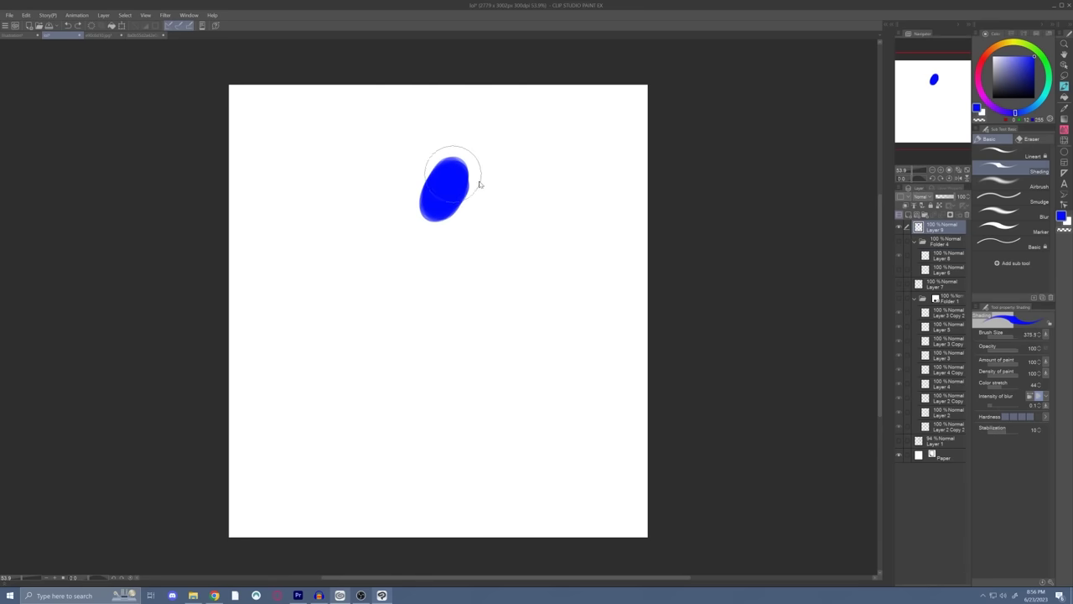
{"action": "key", "text": "ctrl+z"}
{"action": "mouse_move", "coordinate": [425, 153]}
{"action": "left_mouse_down"}
{"action": "mouse_move", "coordinate": [415, 151]}
{"action": "mouse_move", "coordinate": [371, 228]}
{"action": "mouse_move", "coordinate": [383, 311]}
{"action": "mouse_move", "coordinate": [403, 311]}
{"action": "mouse_move", "coordinate": [362, 403]}
{"action": "left_mouse_up"}
{"action": "left_click_drag", "start_coordinate": [379, 325], "coordinate": [484, 504]}
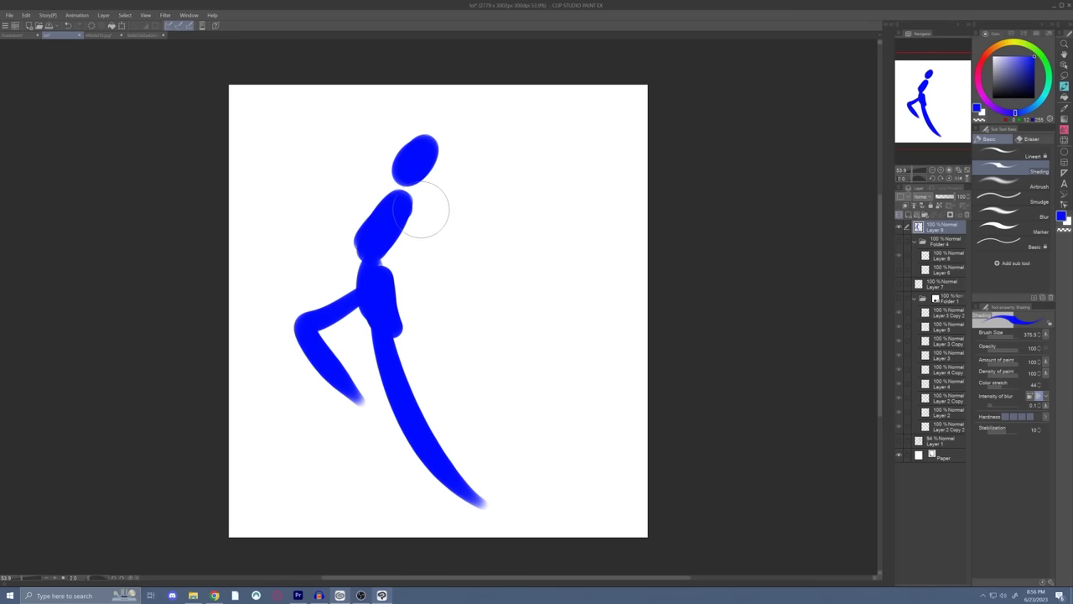
Step: Paint the figure's raised arms, a long arc across the head and two curved strokes beneath it, checking the canvas mirrored
{"action": "mouse_move", "coordinate": [362, 219]}
{"action": "left_mouse_down"}
{"action": "mouse_move", "coordinate": [346, 180]}
{"action": "mouse_move", "coordinate": [357, 226]}
{"action": "mouse_move", "coordinate": [349, 214]}
{"action": "mouse_move", "coordinate": [387, 186]}
{"action": "left_mouse_up"}
{"action": "key", "text": "ctrl+z"}
{"action": "key", "text": "ctrl+z"}
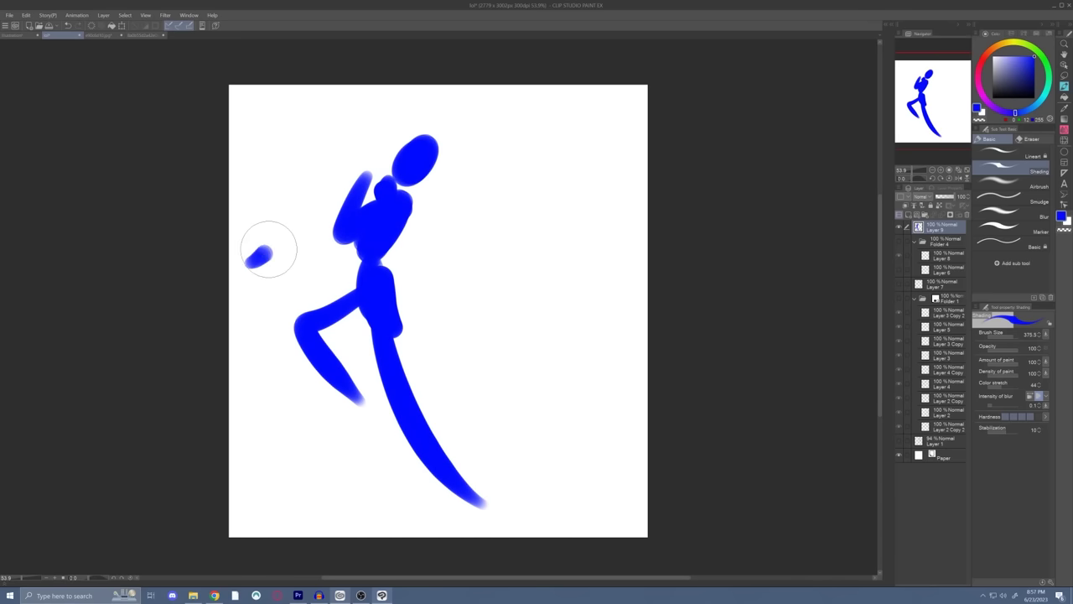
{"action": "mouse_move", "coordinate": [281, 203]}
{"action": "left_mouse_down"}
{"action": "mouse_move", "coordinate": [307, 184]}
{"action": "mouse_move", "coordinate": [641, 114]}
{"action": "left_mouse_up"}
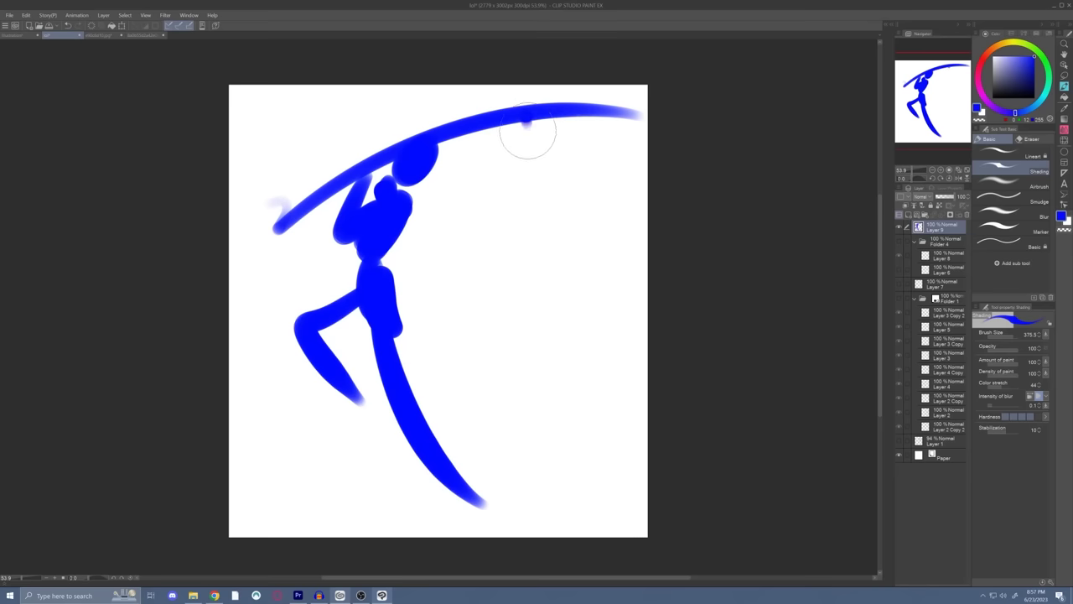
{"action": "left_click_drag", "start_coordinate": [522, 113], "coordinate": [462, 424]}
{"action": "left_click_drag", "start_coordinate": [587, 133], "coordinate": [470, 418]}
{"action": "key", "text": "h"}
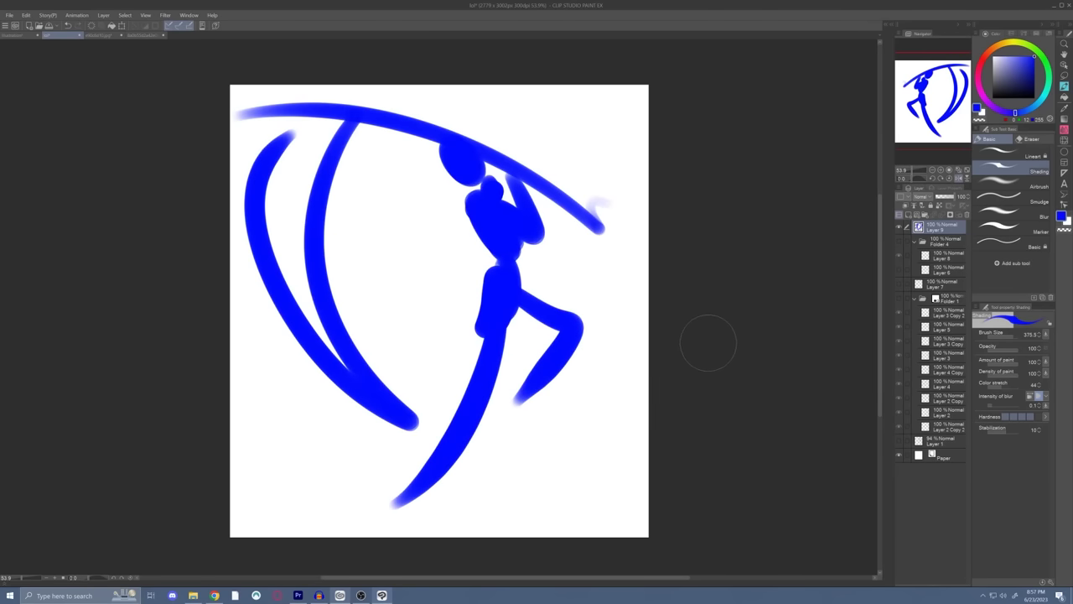
{"action": "key", "text": "h"}
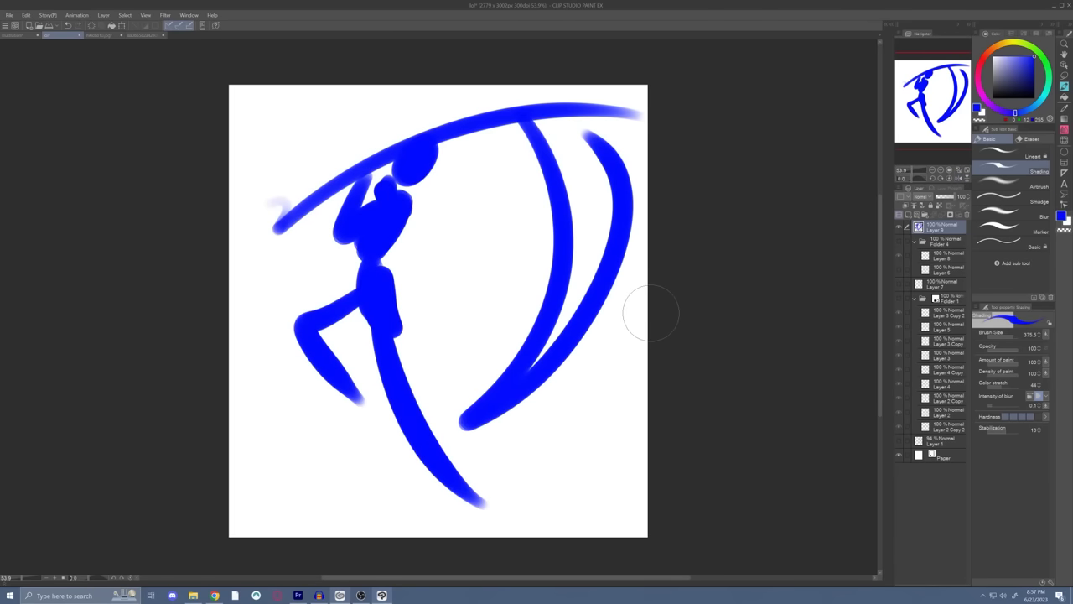
Step: Lasso the blue figure's hips and legs and rotate them about 9 degrees counterclockwise around the waist
{"action": "key", "text": "m"}
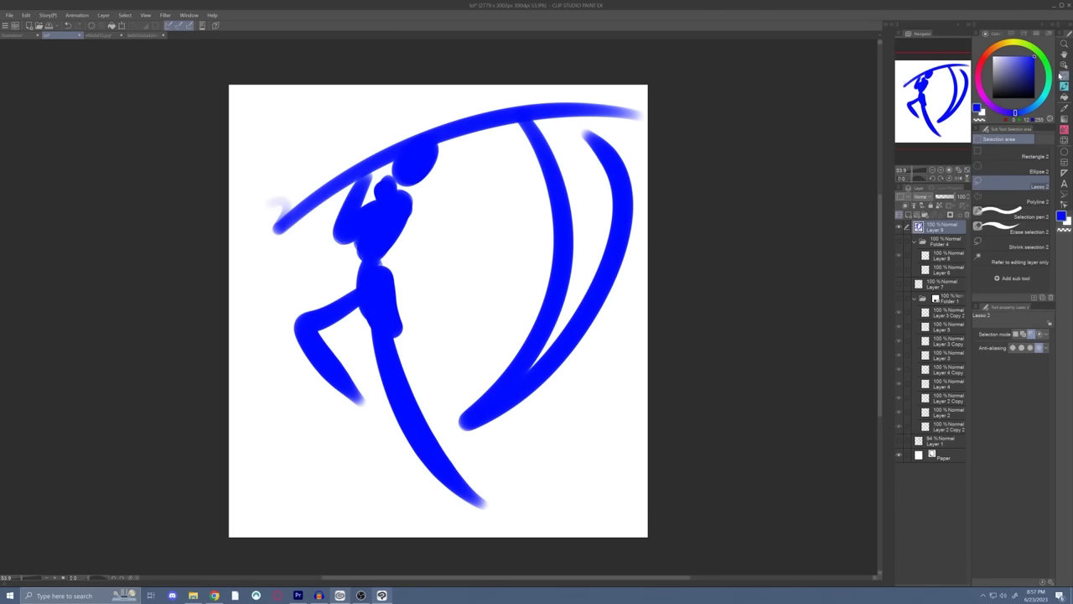
{"action": "mouse_move", "coordinate": [401, 260]}
{"action": "left_mouse_down"}
{"action": "mouse_move", "coordinate": [307, 296]}
{"action": "mouse_move", "coordinate": [312, 532]}
{"action": "mouse_move", "coordinate": [517, 542]}
{"action": "mouse_move", "coordinate": [474, 467]}
{"action": "mouse_move", "coordinate": [441, 282]}
{"action": "left_mouse_up"}
{"action": "key", "text": "ctrl+t"}
{"action": "left_click_drag", "start_coordinate": [384, 391], "coordinate": [612, 300]}
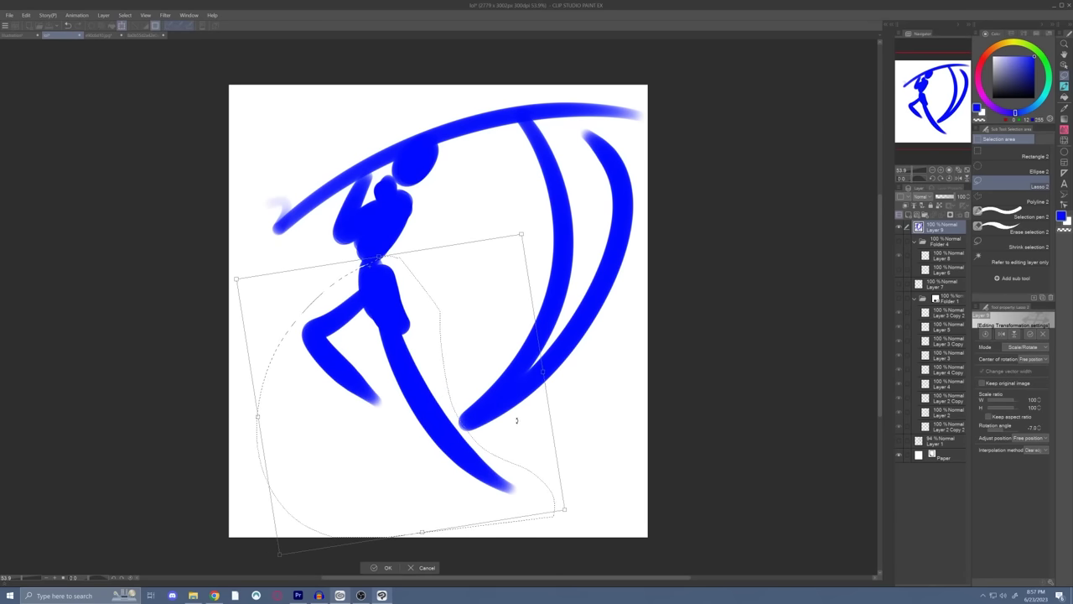
{"action": "left_click_drag", "start_coordinate": [517, 420], "coordinate": [526, 402]}
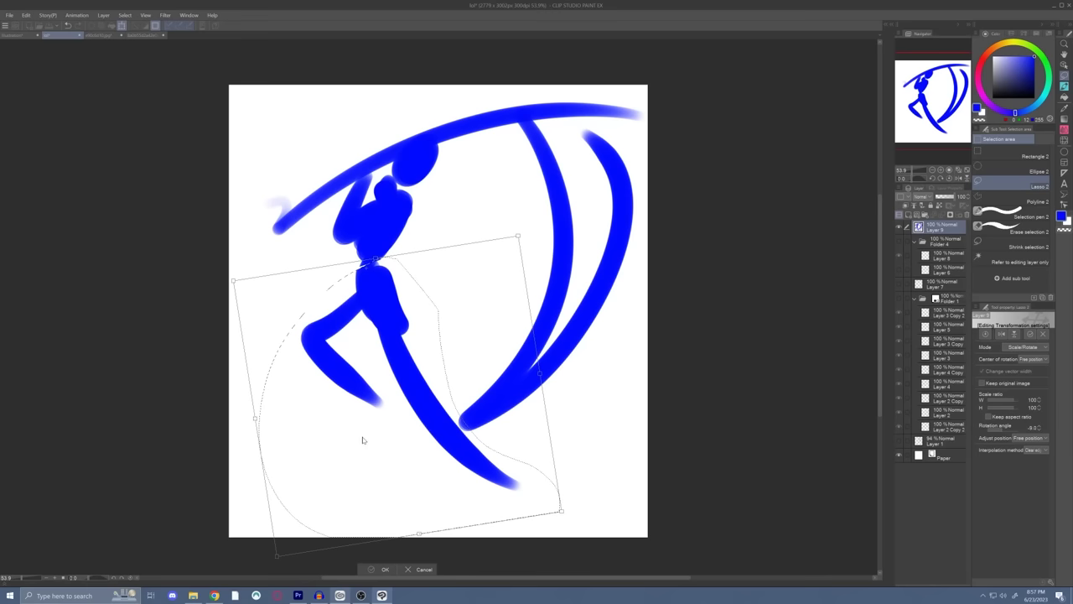
{"action": "key", "text": "Return"}
{"action": "left_click", "coordinate": [333, 557]}
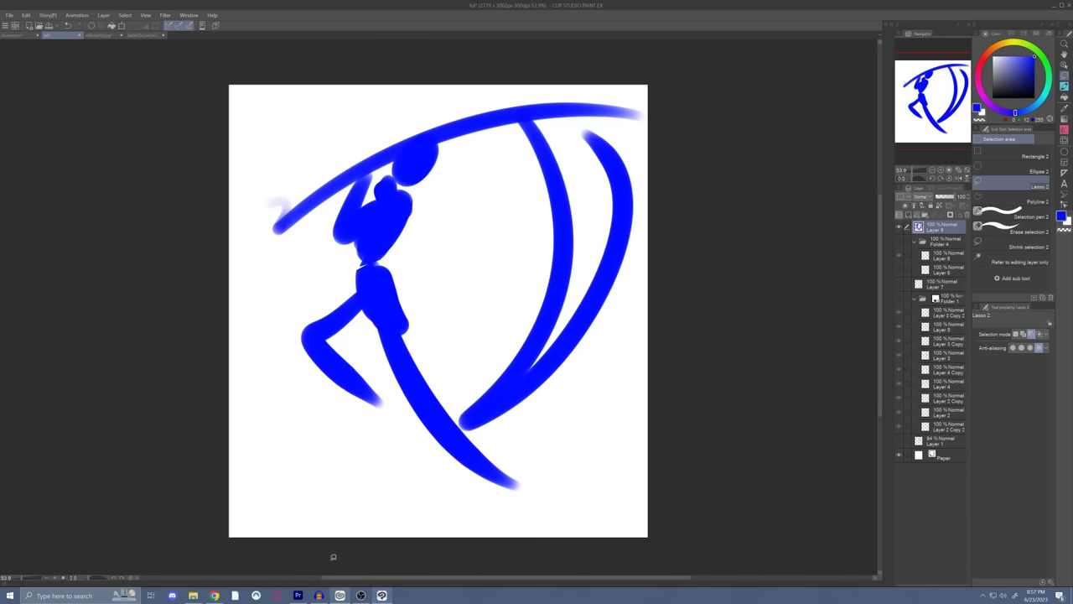
Step: Hide the blue gesture figure on Layer 9 and show the detailed character sketch in Folder 1
{"action": "left_click", "coordinate": [898, 227]}
{"action": "left_click", "coordinate": [899, 243]}
{"action": "left_click", "coordinate": [900, 299]}
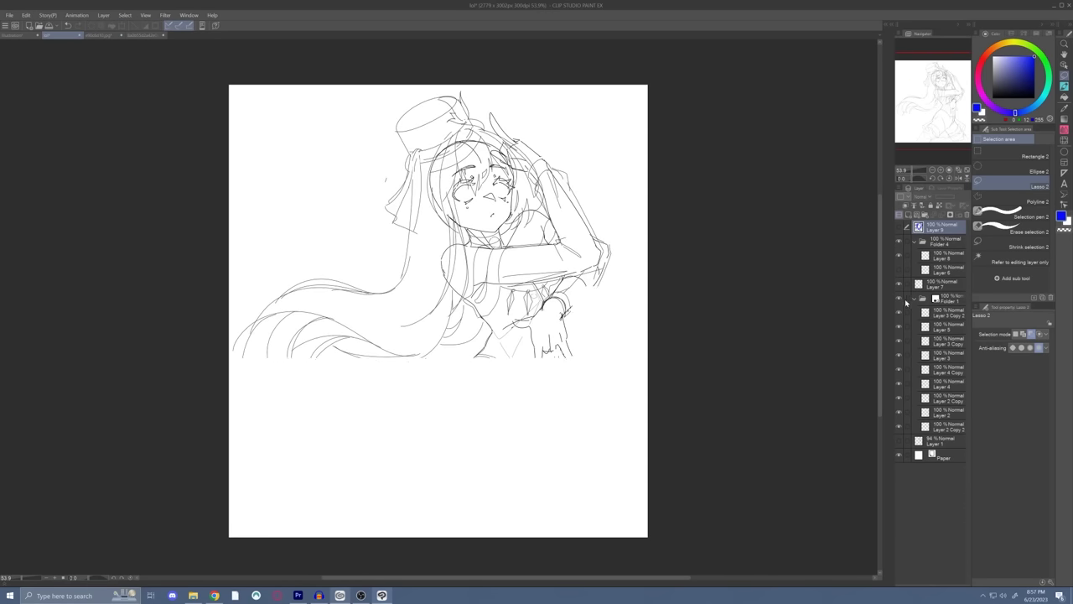
{"action": "left_click", "coordinate": [906, 301]}
Step: Merge Folder 1 and its sketch layers into a single layer
{"action": "right_click", "coordinate": [950, 306]}
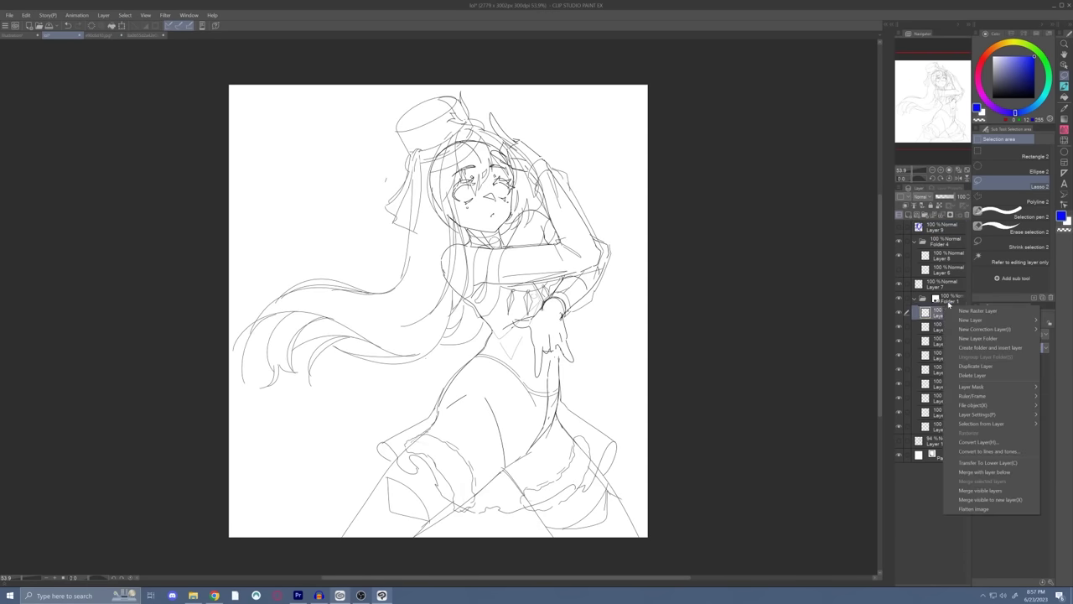
{"action": "left_click", "coordinate": [949, 300]}
{"action": "right_click", "coordinate": [959, 300]}
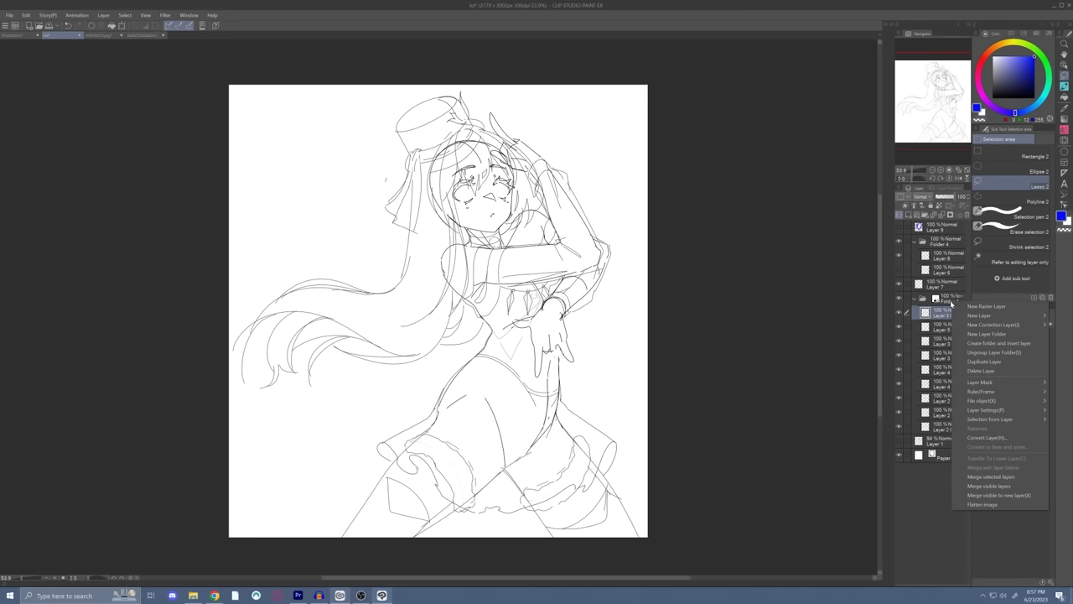
{"action": "left_click", "coordinate": [996, 429]}
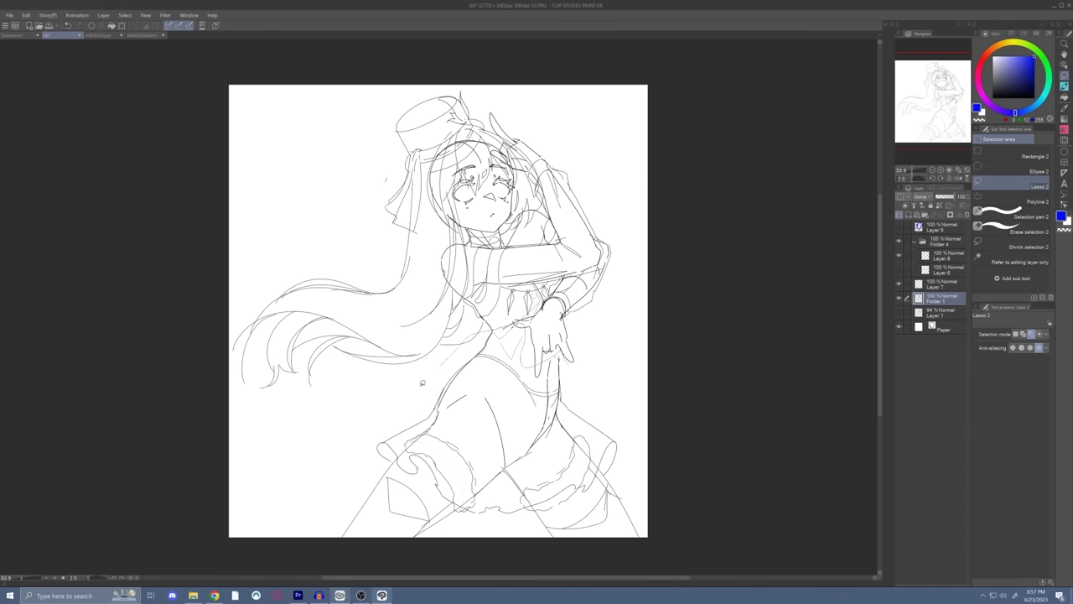
Step: Lasso the sketched character's lower body, rotate it about 21 degrees clockwise around the waist, and clear the selection
{"action": "left_click_drag", "start_coordinate": [422, 383], "coordinate": [671, 529]}
{"action": "key", "text": "ctrl+t"}
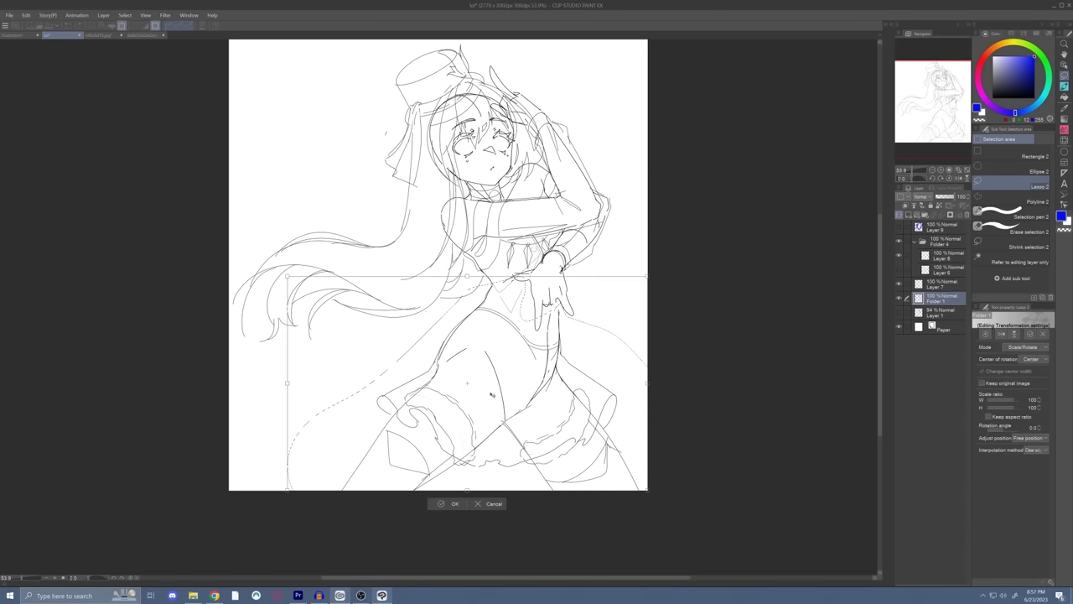
{"action": "mouse_move", "coordinate": [717, 321]}
{"action": "left_mouse_down"}
{"action": "mouse_move", "coordinate": [697, 426]}
{"action": "mouse_move", "coordinate": [704, 411]}
{"action": "mouse_move", "coordinate": [680, 400]}
{"action": "left_mouse_up"}
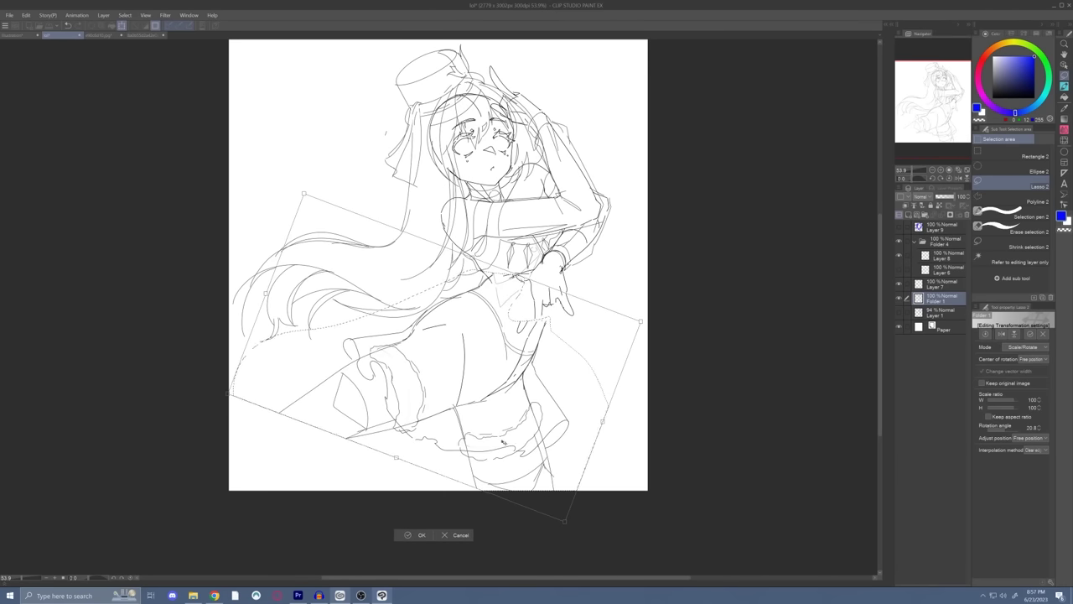
{"action": "left_click", "coordinate": [417, 535]}
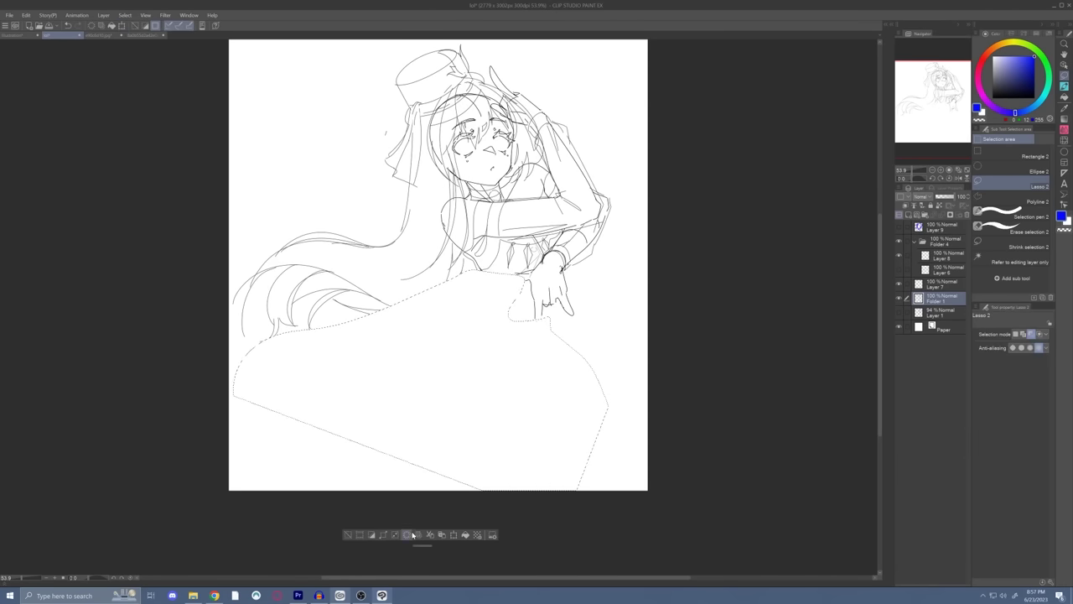
{"action": "left_click", "coordinate": [352, 534]}
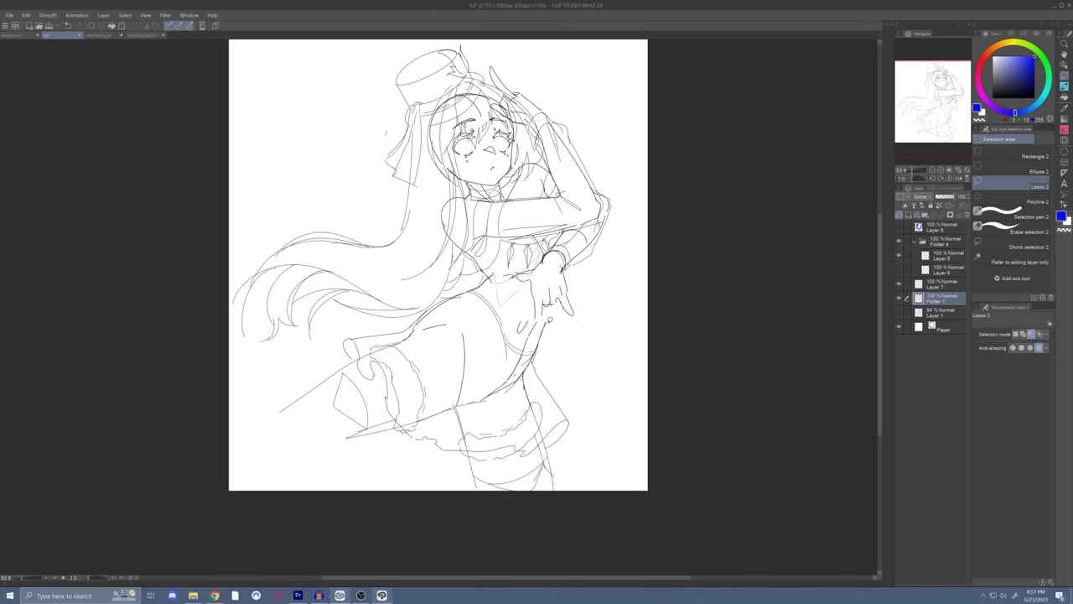
Step: Hide the sketch layers and Folder 4, and show Layer 9 with the blue gesture figure as the active layer
{"action": "left_click", "coordinate": [900, 252]}
{"action": "left_click", "coordinate": [900, 297]}
{"action": "left_click", "coordinate": [900, 284]}
{"action": "left_click", "coordinate": [900, 226]}
{"action": "left_click", "coordinate": [940, 226]}
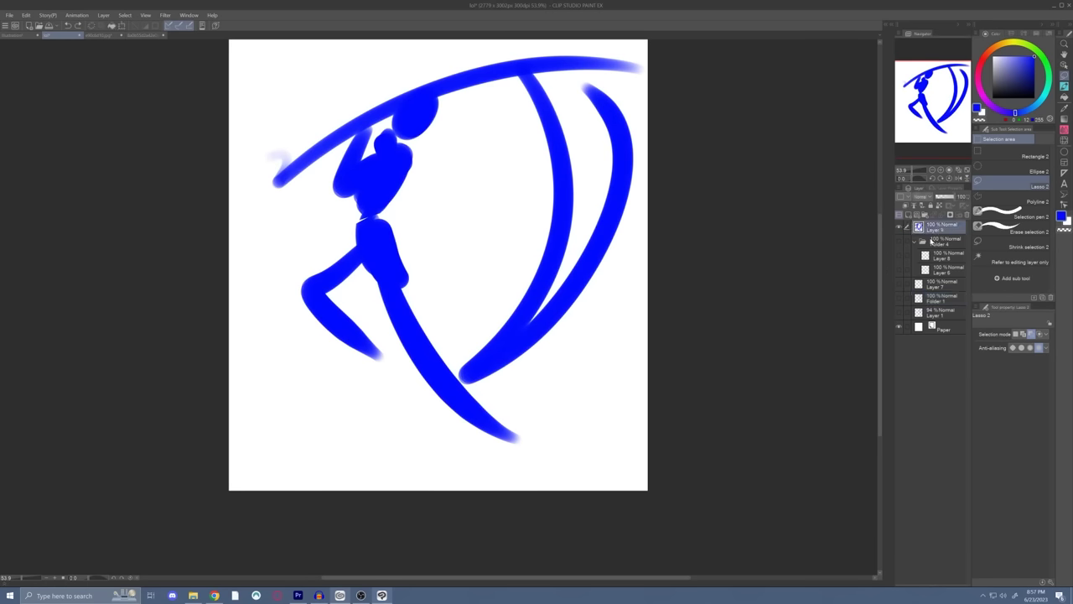
Step: Paint three large blue Shading-brush blobs on Layer 9: below the figure on either side and one inside the bow curve
{"action": "left_click", "coordinate": [1064, 87]}
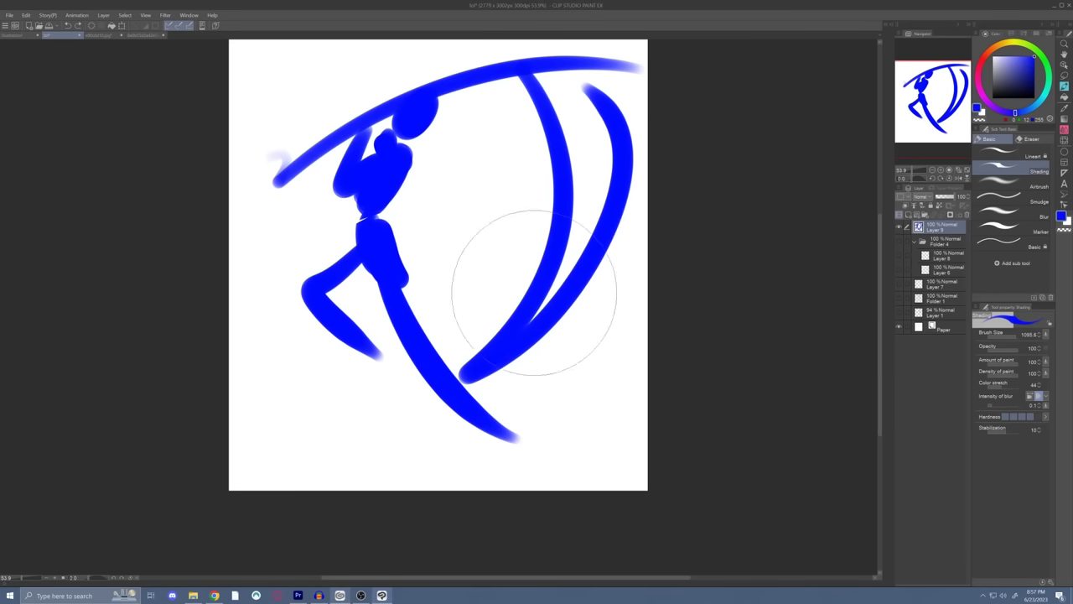
{"action": "left_click_drag", "start_coordinate": [275, 443], "coordinate": [289, 411]}
{"action": "left_click_drag", "start_coordinate": [471, 170], "coordinate": [493, 227]}
{"action": "mouse_move", "coordinate": [596, 453]}
{"action": "left_mouse_down"}
{"action": "mouse_move", "coordinate": [599, 386]}
{"action": "mouse_move", "coordinate": [631, 428]}
{"action": "left_mouse_up"}
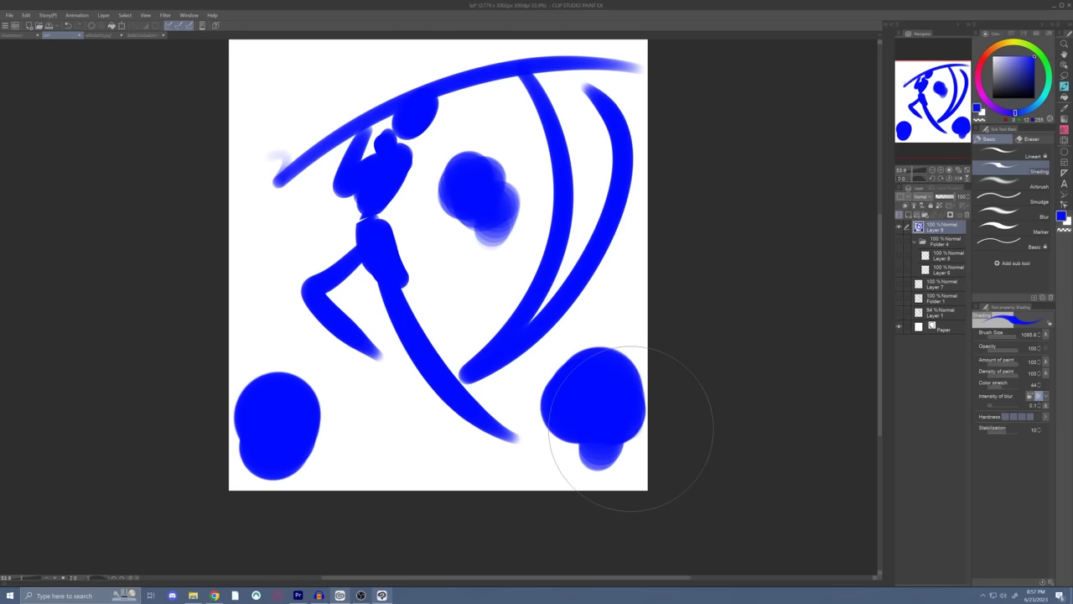
Step: Lasso the blue blob near the canvas's lower-right corner and move it straight up with a transform
{"action": "key", "text": "m"}
{"action": "mouse_move", "coordinate": [627, 340]}
{"action": "left_mouse_down"}
{"action": "mouse_move", "coordinate": [532, 477]}
{"action": "mouse_move", "coordinate": [550, 489]}
{"action": "left_mouse_up"}
{"action": "left_click", "coordinate": [625, 503]}
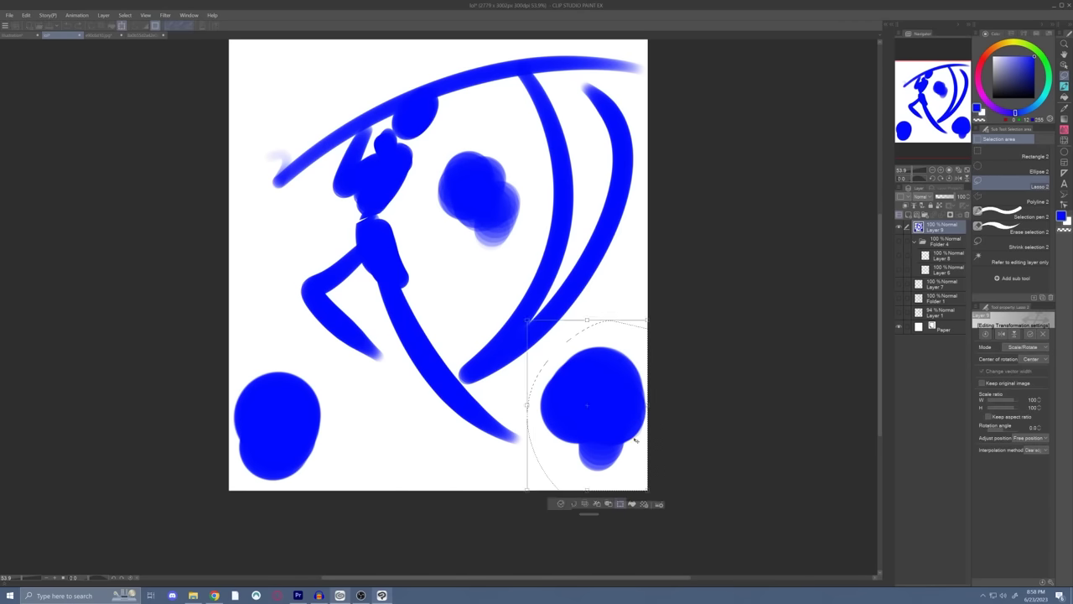
{"action": "left_click_drag", "start_coordinate": [591, 411], "coordinate": [597, 330]}
{"action": "key", "text": "Return"}
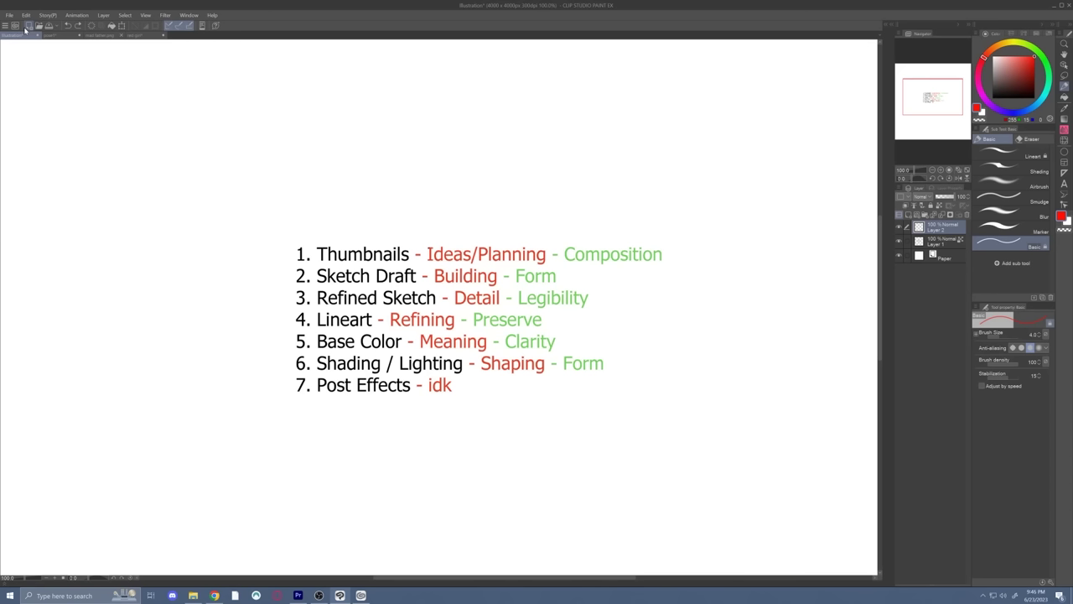
Step: Circle "Sketch Draft" in red on the numbered art-process list
{"action": "left_click_drag", "start_coordinate": [434, 251], "coordinate": [420, 260]}
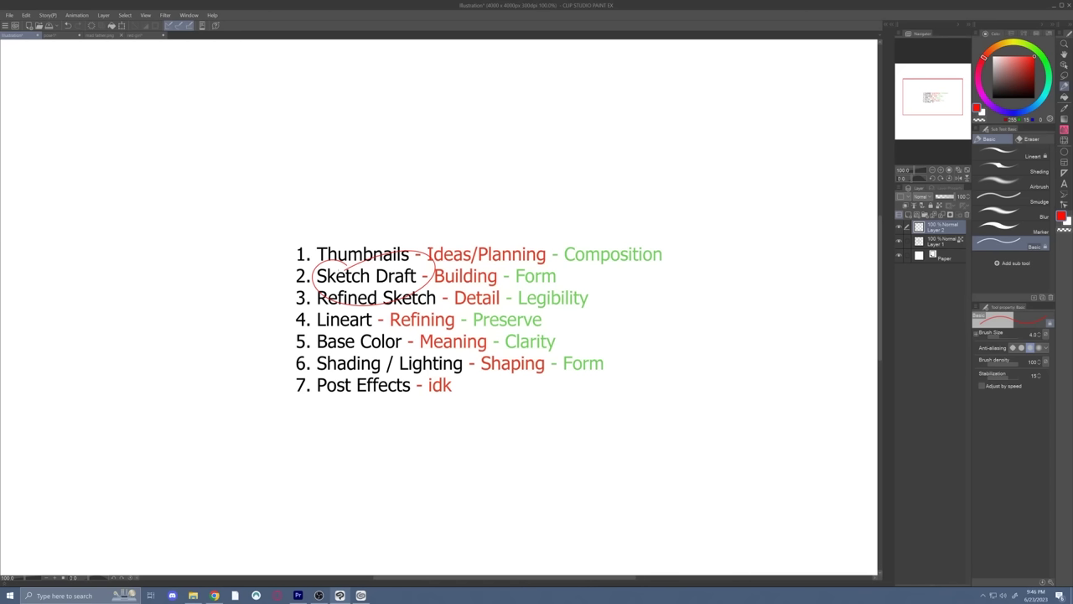
Step: Open the red girl illustration and compare its initial blue sketch with the finished painting by toggling the Rendered folder
{"action": "key", "text": "ctrl+shift+Tab"}
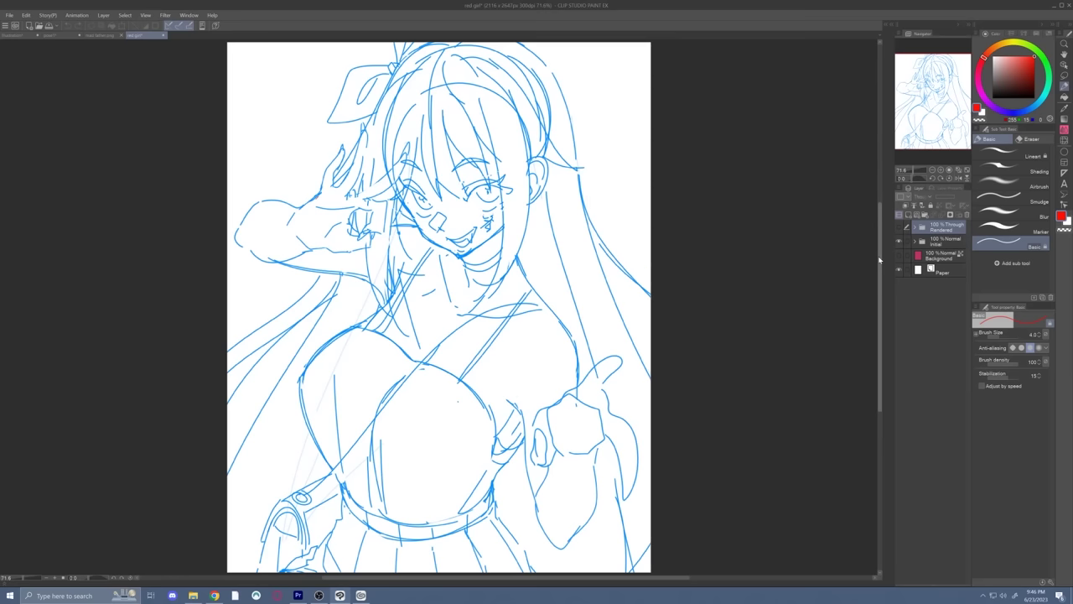
{"action": "left_click_drag", "start_coordinate": [914, 169], "coordinate": [912, 169]}
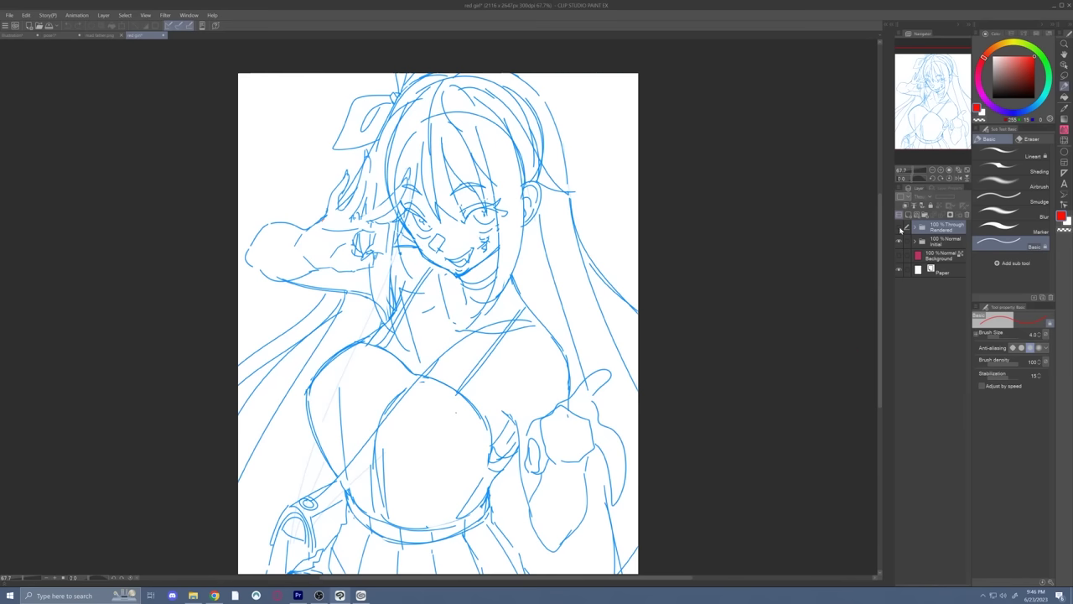
{"action": "left_click", "coordinate": [899, 227]}
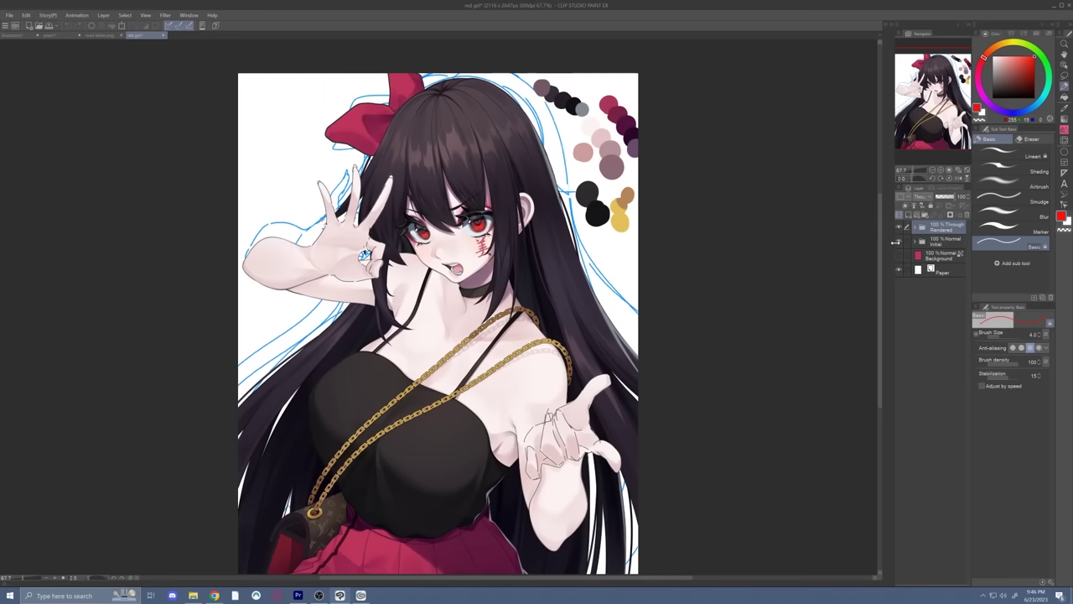
{"action": "left_click", "coordinate": [900, 227]}
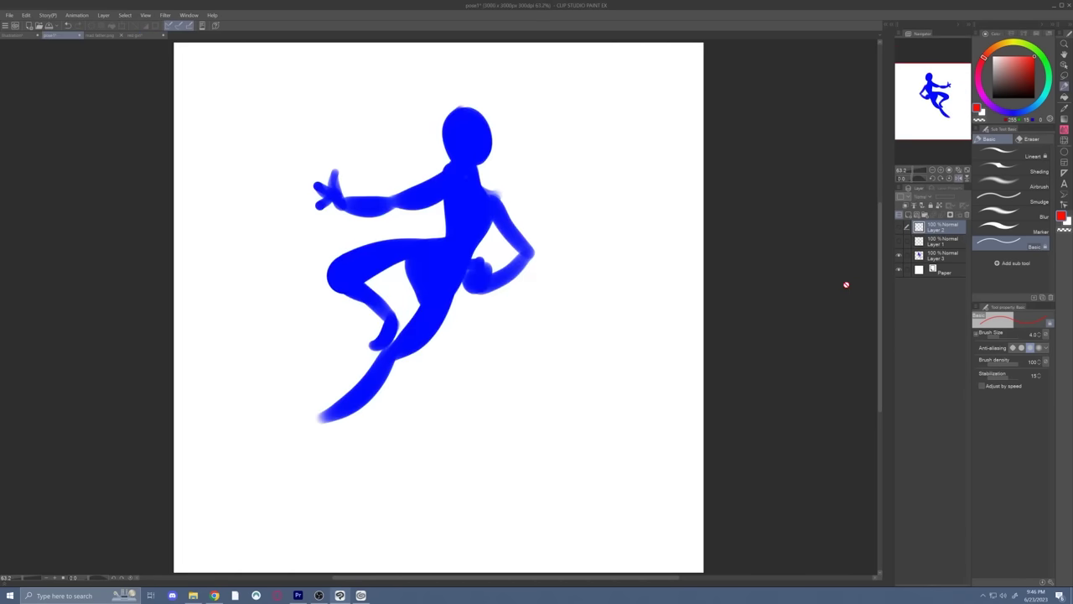
{"action": "left_click", "coordinate": [136, 35]}
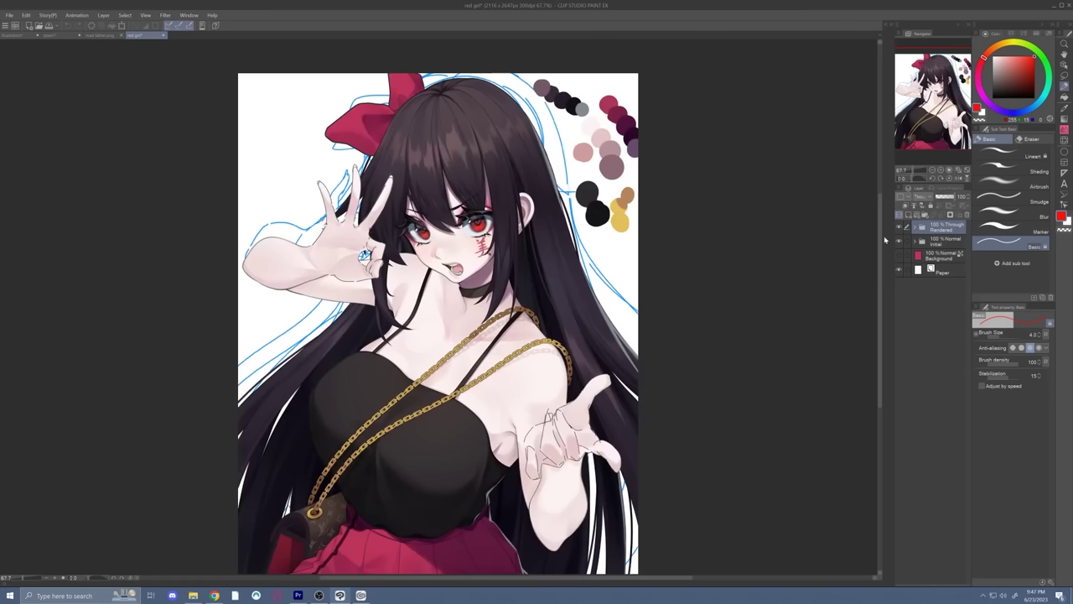
Step: Return to the art-process list, circle "Building" in red, and undo the circle
{"action": "key", "text": "ctrl+Tab"}
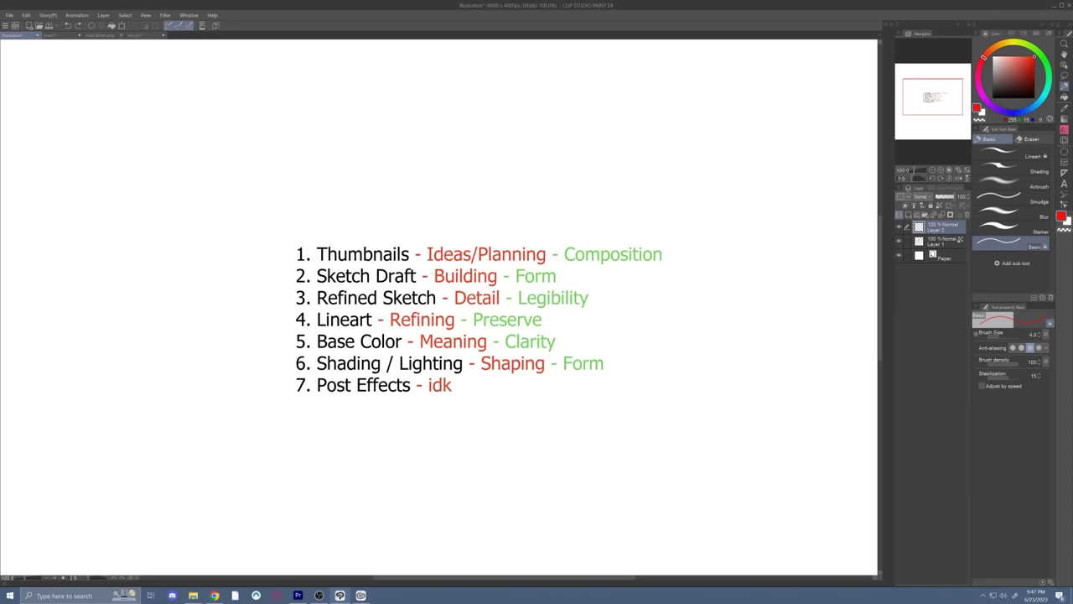
{"action": "mouse_move", "coordinate": [483, 250]}
{"action": "left_mouse_down"}
{"action": "mouse_move", "coordinate": [480, 306]}
{"action": "mouse_move", "coordinate": [509, 233]}
{"action": "mouse_move", "coordinate": [460, 244]}
{"action": "left_mouse_up"}
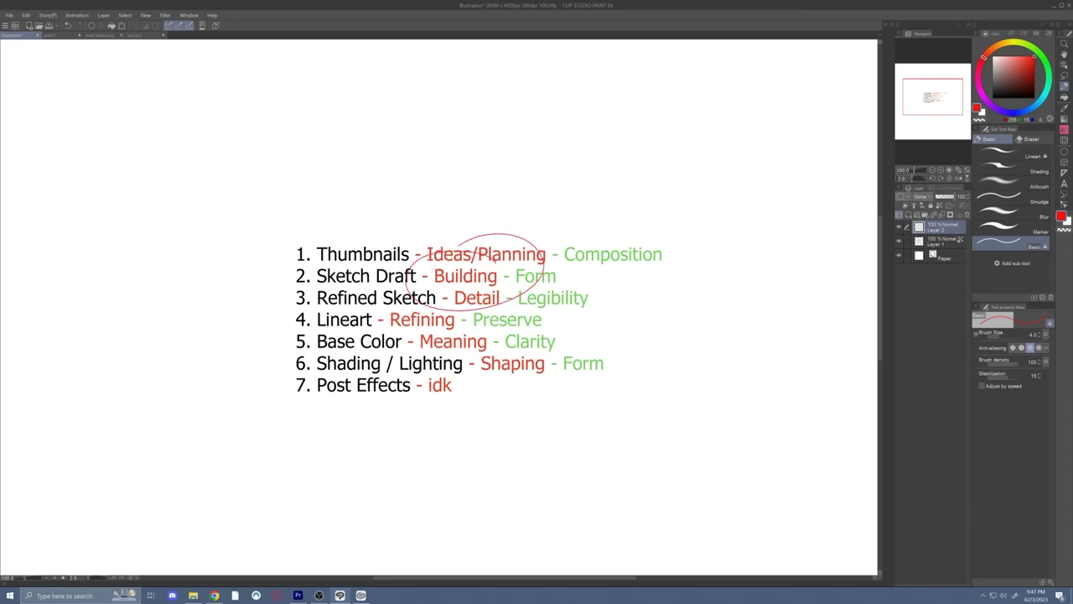
{"action": "key", "text": "ctrl+z"}
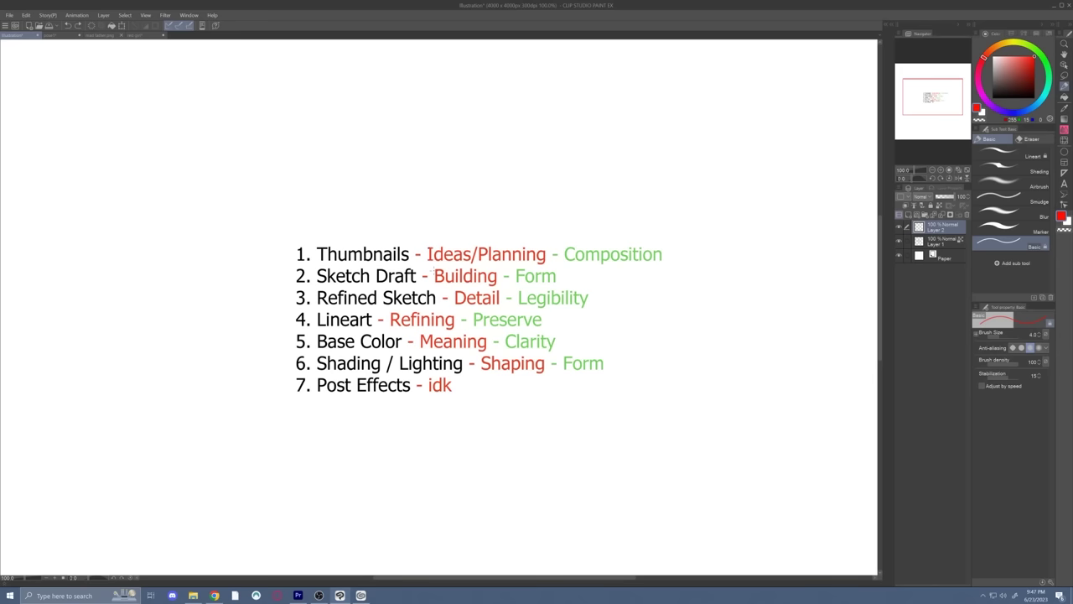
Step: In the pose1 document, lasso the blue figure on Layer 3, shrink it, and move it to the canvas's upper-right corner
{"action": "left_click", "coordinate": [56, 35]}
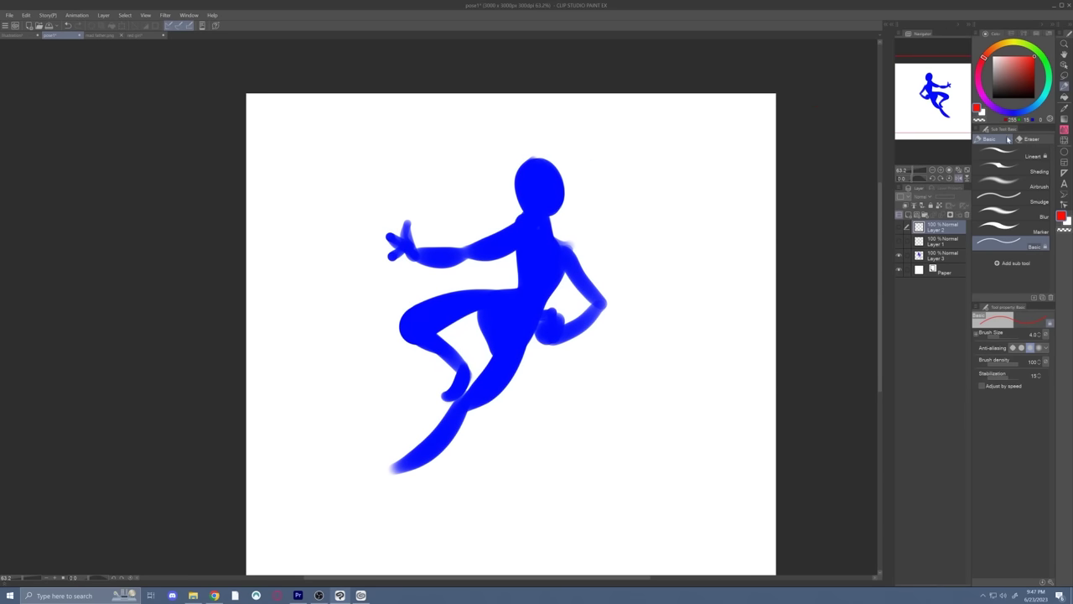
{"action": "left_click", "coordinate": [1065, 76]}
{"action": "mouse_move", "coordinate": [591, 119]}
{"action": "left_mouse_down"}
{"action": "mouse_move", "coordinate": [293, 520]}
{"action": "mouse_move", "coordinate": [601, 114]}
{"action": "left_mouse_up"}
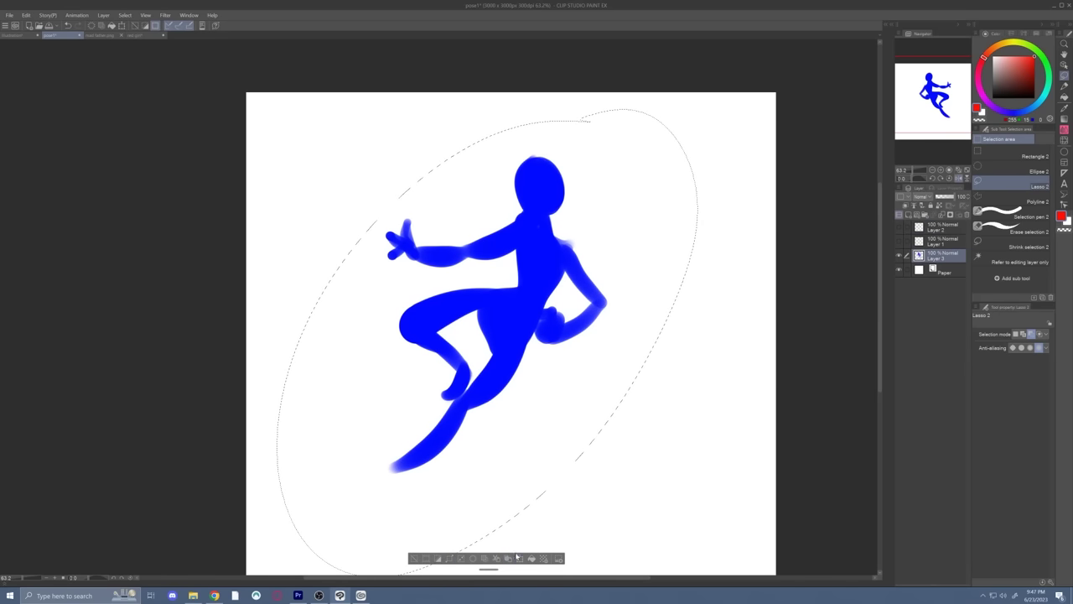
{"action": "key", "text": "ctrl+t"}
{"action": "left_click_drag", "start_coordinate": [496, 438], "coordinate": [629, 387]}
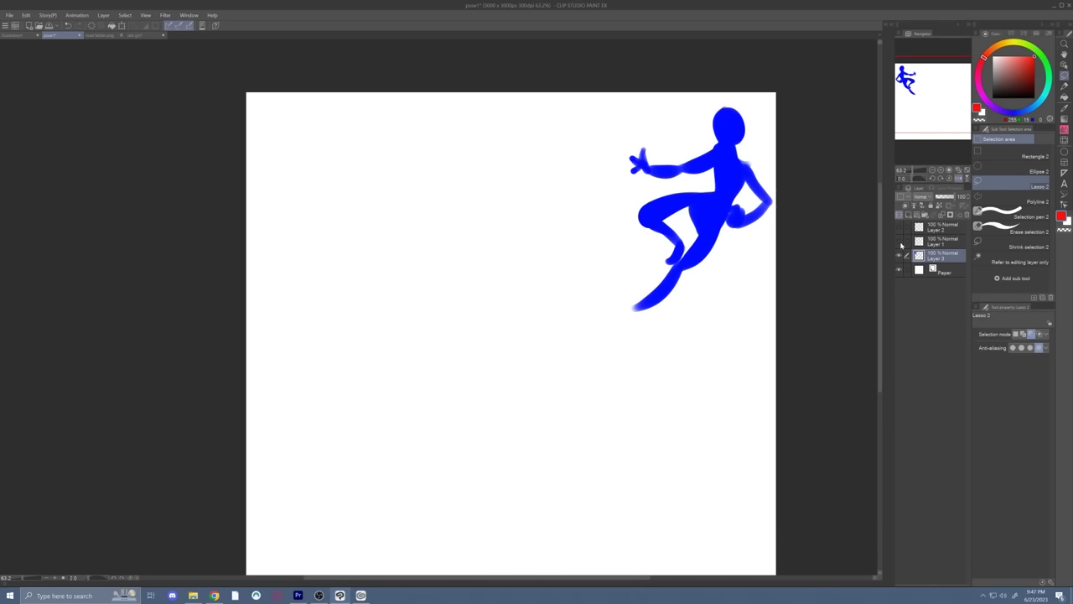
Step: Show the stick-figure lines on Layer 1 and the body-form sketch on Layer 2, with Layer 2 active
{"action": "left_click", "coordinate": [900, 242]}
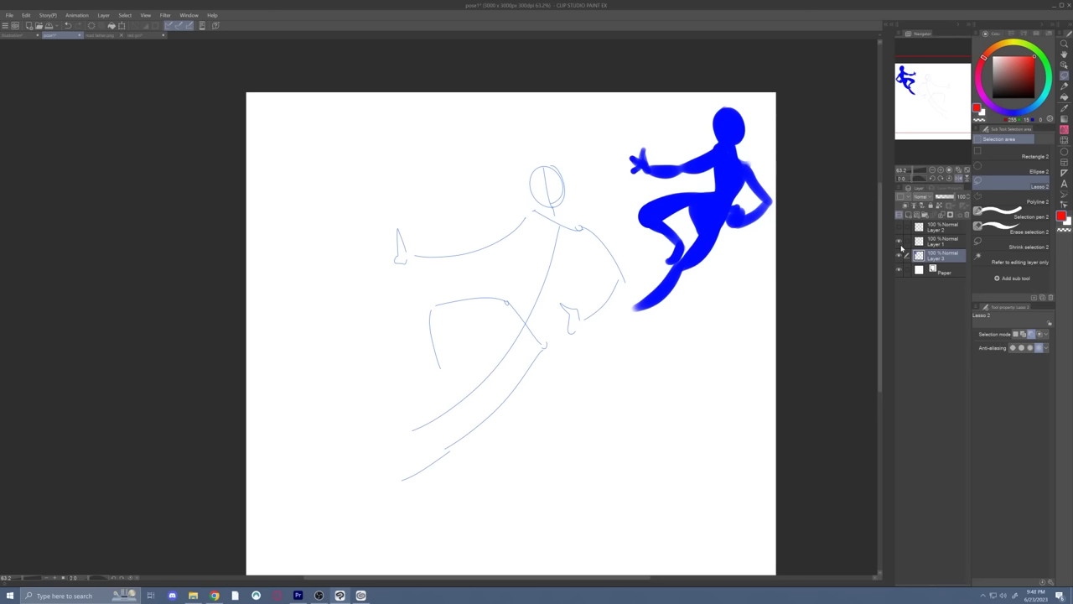
{"action": "left_click", "coordinate": [934, 244]}
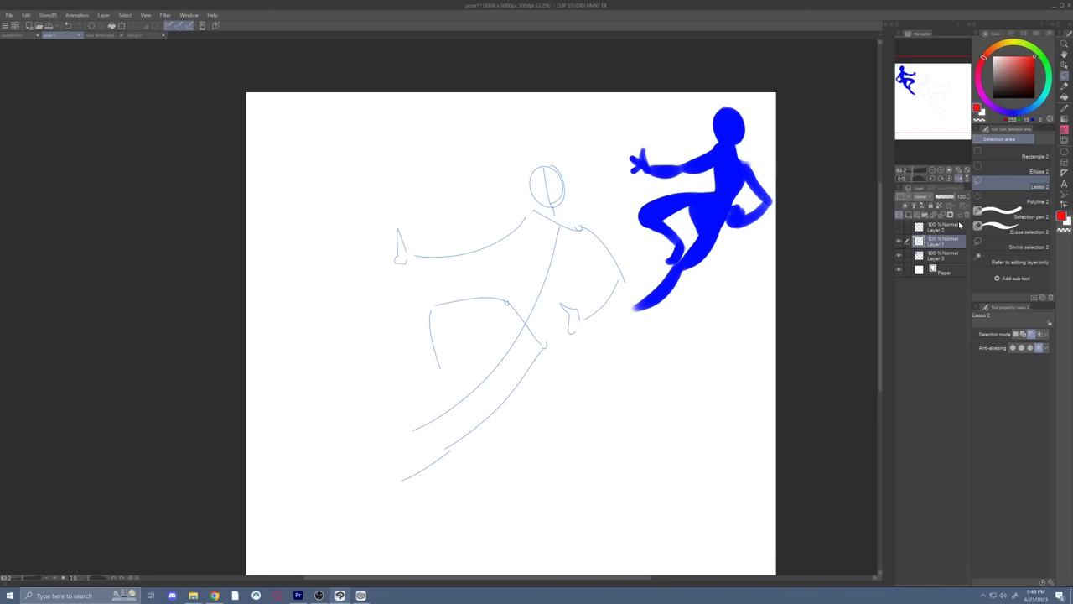
{"action": "left_click", "coordinate": [899, 227]}
{"action": "left_click", "coordinate": [914, 228]}
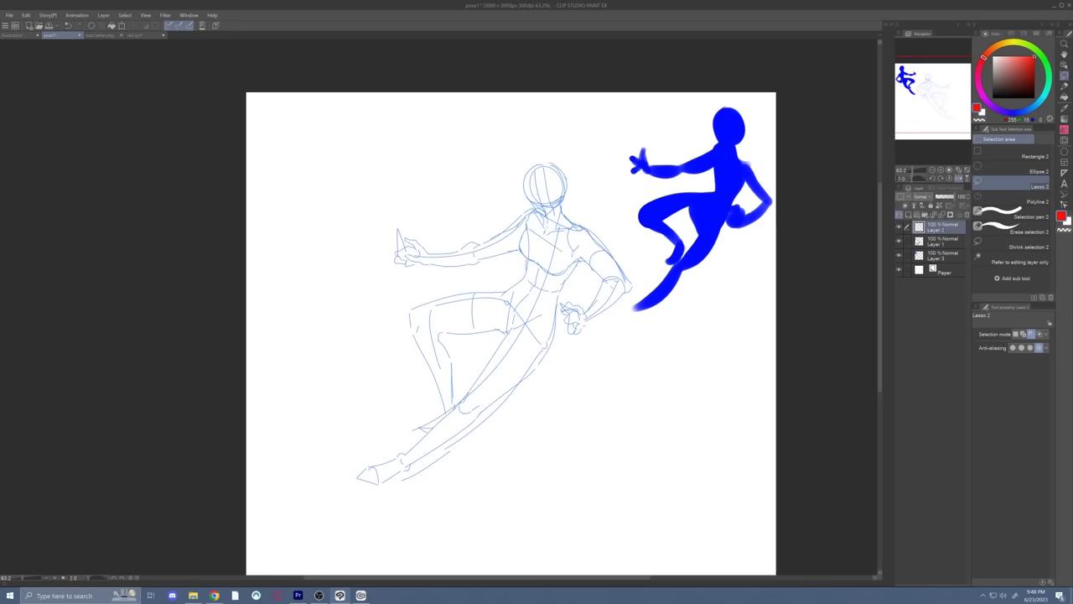
Step: Toggle Layers 1 and 2 to compare the stick figure with the body forms, leaving only the Layer 1 stick figure hidden
{"action": "left_click", "coordinate": [900, 243]}
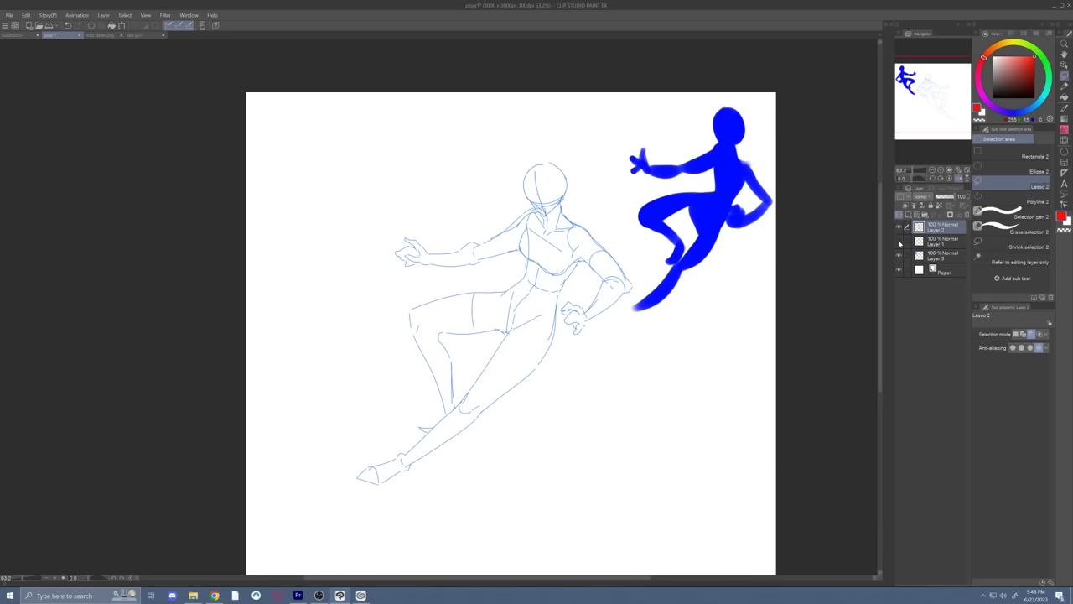
{"action": "left_click", "coordinate": [899, 228]}
{"action": "left_click", "coordinate": [899, 243]}
{"action": "left_click", "coordinate": [899, 227]}
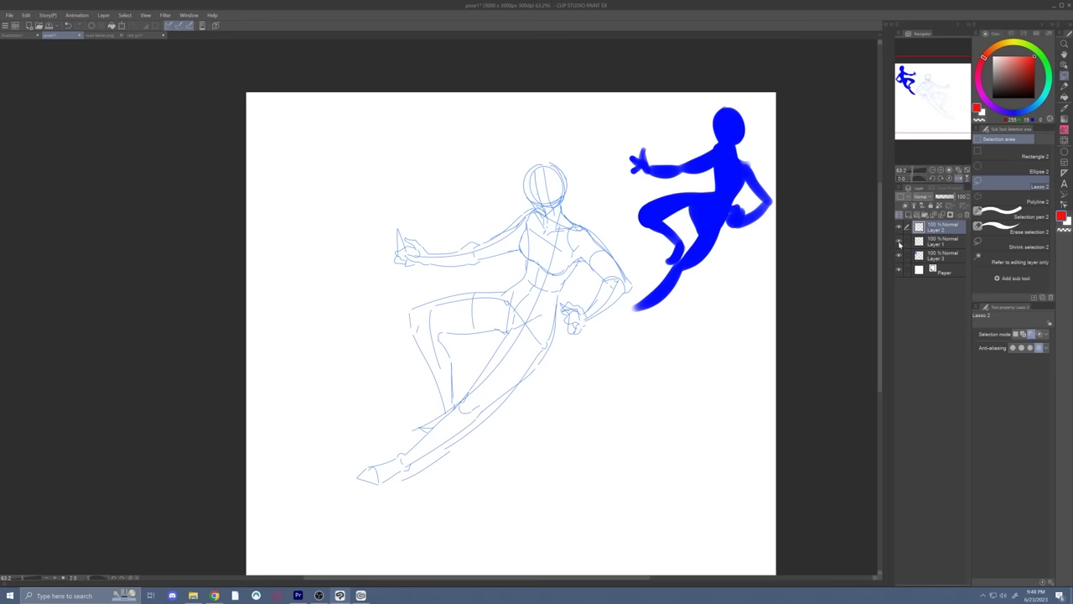
{"action": "left_click", "coordinate": [900, 242]}
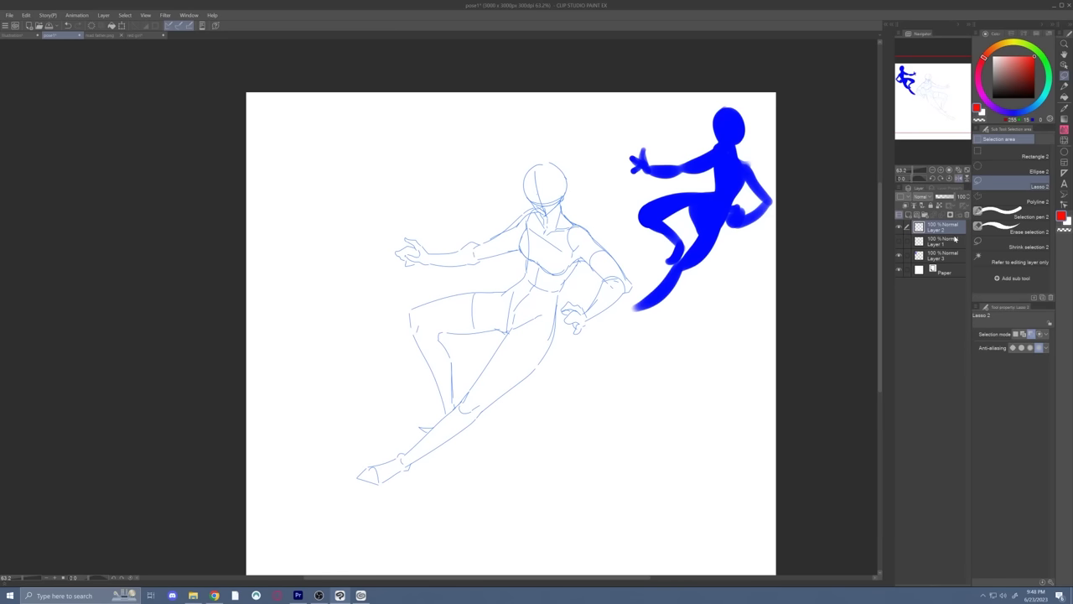
Step: Add a new raster layer above Layer 2, and make Layer 2 active again with the Lasso tool
{"action": "left_click", "coordinate": [909, 215]}
{"action": "left_click", "coordinate": [1064, 87]}
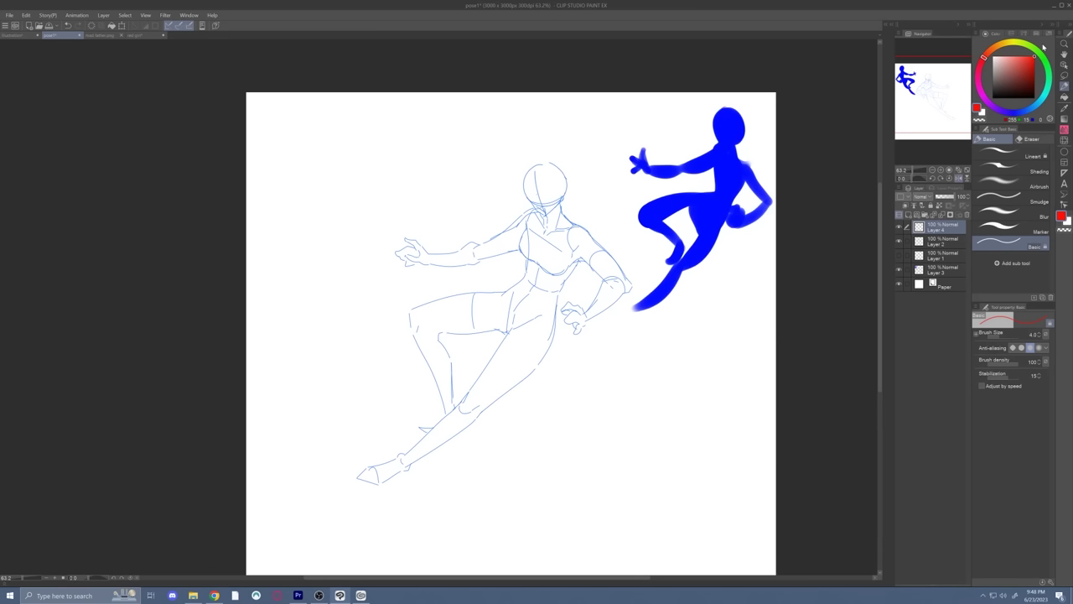
{"action": "left_click", "coordinate": [940, 242]}
{"action": "left_click", "coordinate": [1064, 75]}
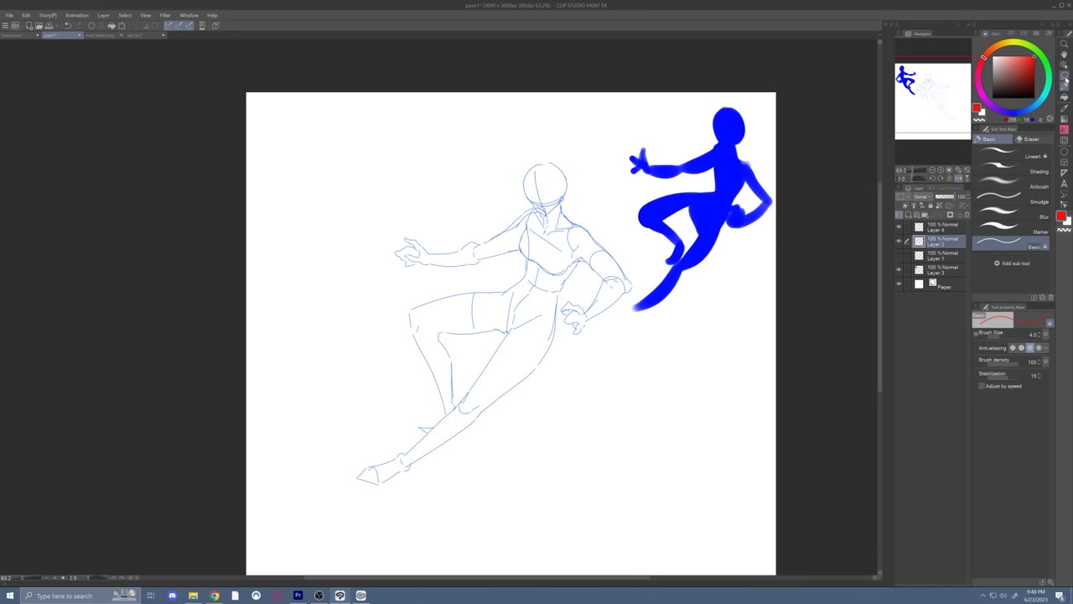
{"action": "mouse_move", "coordinate": [623, 279]}
{"action": "left_mouse_down"}
{"action": "mouse_move", "coordinate": [613, 338]}
{"action": "mouse_move", "coordinate": [640, 346]}
{"action": "left_mouse_up"}
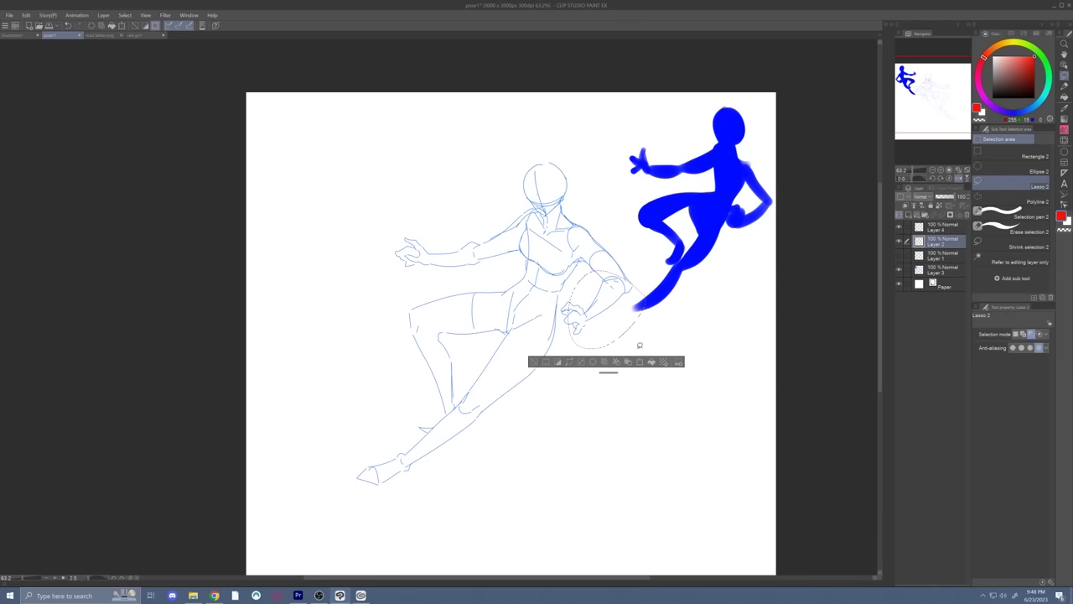
{"action": "left_click", "coordinate": [641, 345]}
{"action": "left_click_drag", "start_coordinate": [592, 277], "coordinate": [636, 351]}
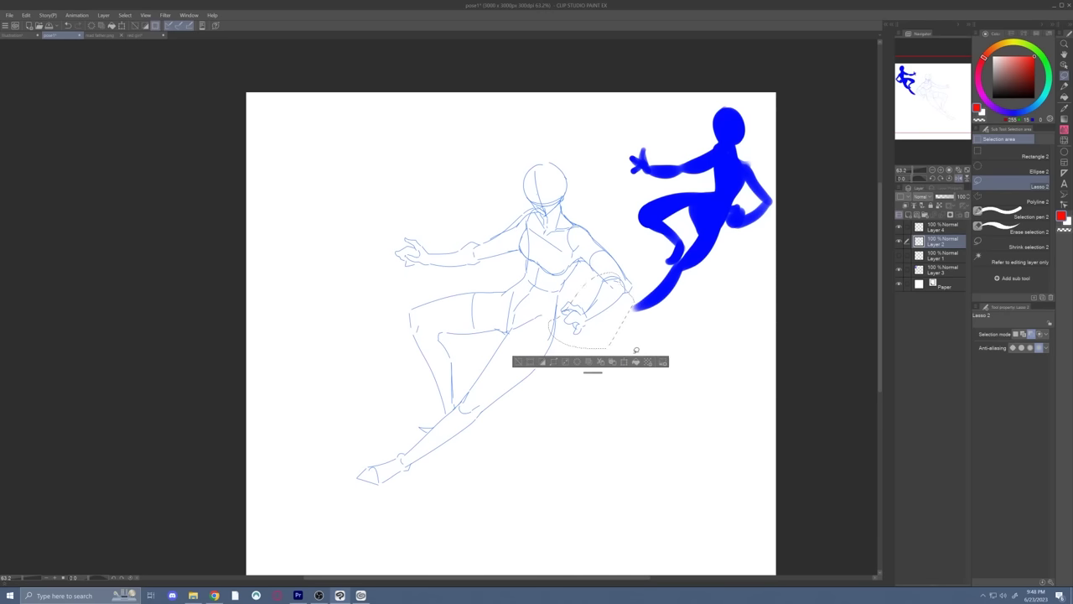
{"action": "mouse_move", "coordinate": [631, 285]}
{"action": "left_mouse_down"}
{"action": "mouse_move", "coordinate": [570, 292]}
{"action": "mouse_move", "coordinate": [607, 344]}
{"action": "left_mouse_up"}
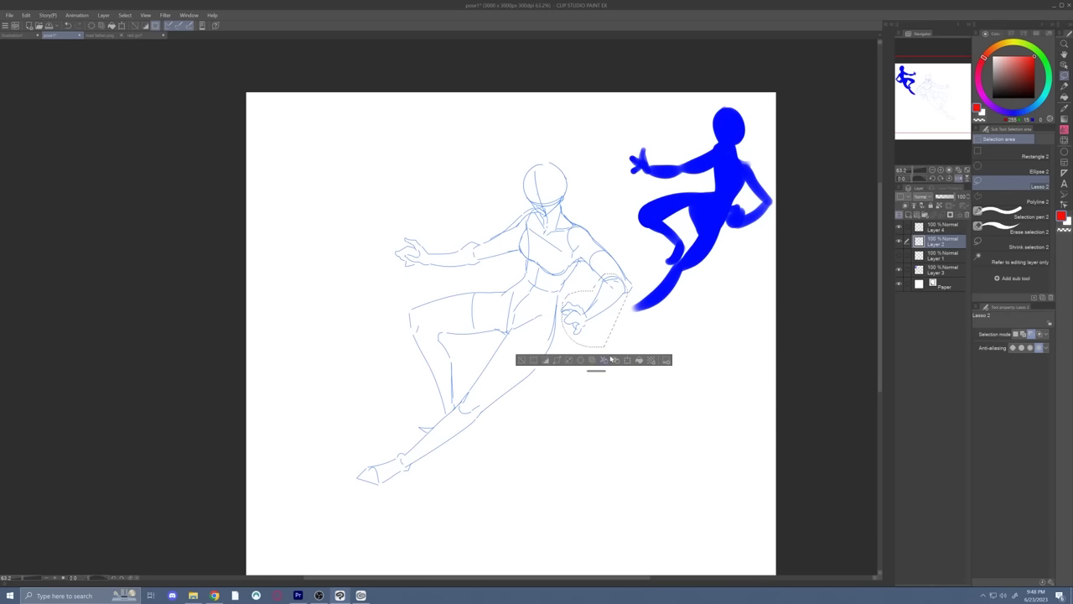
{"action": "left_click", "coordinate": [610, 359]}
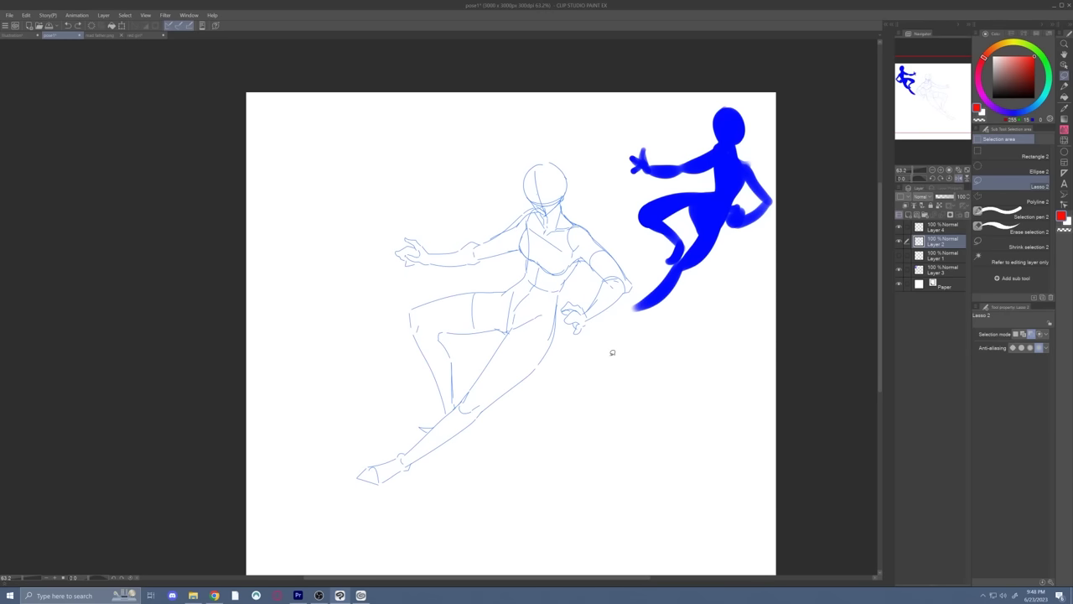
Step: Try to lasso the outstretched forearm and hand on Layer 2 and enlarge them to about 142%
{"action": "left_click_drag", "start_coordinate": [481, 265], "coordinate": [461, 273]}
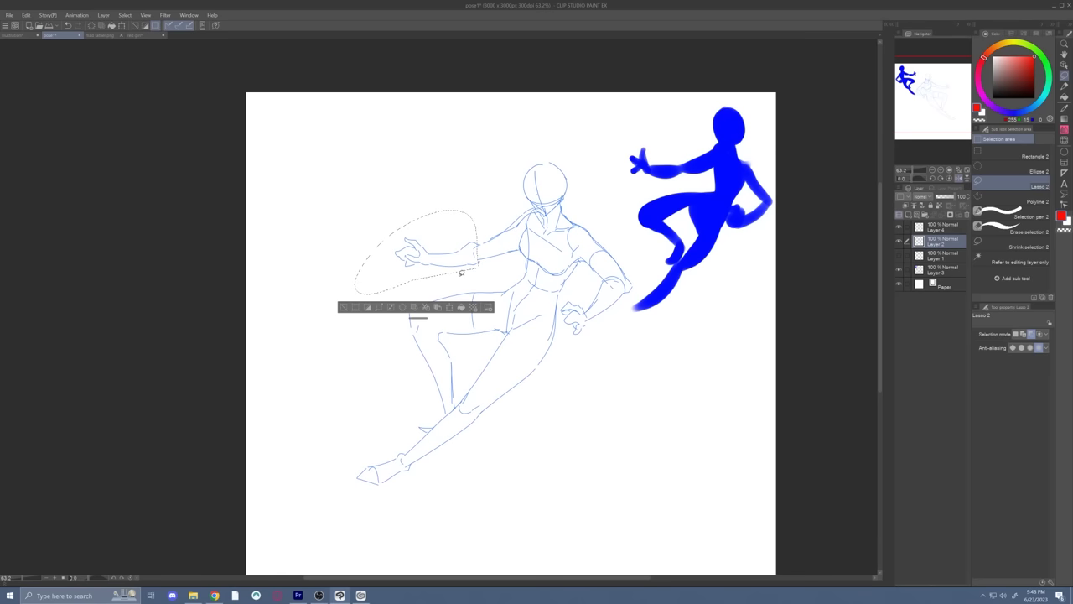
{"action": "left_click", "coordinate": [460, 308]}
{"action": "left_click_drag", "start_coordinate": [416, 210], "coordinate": [431, 139]}
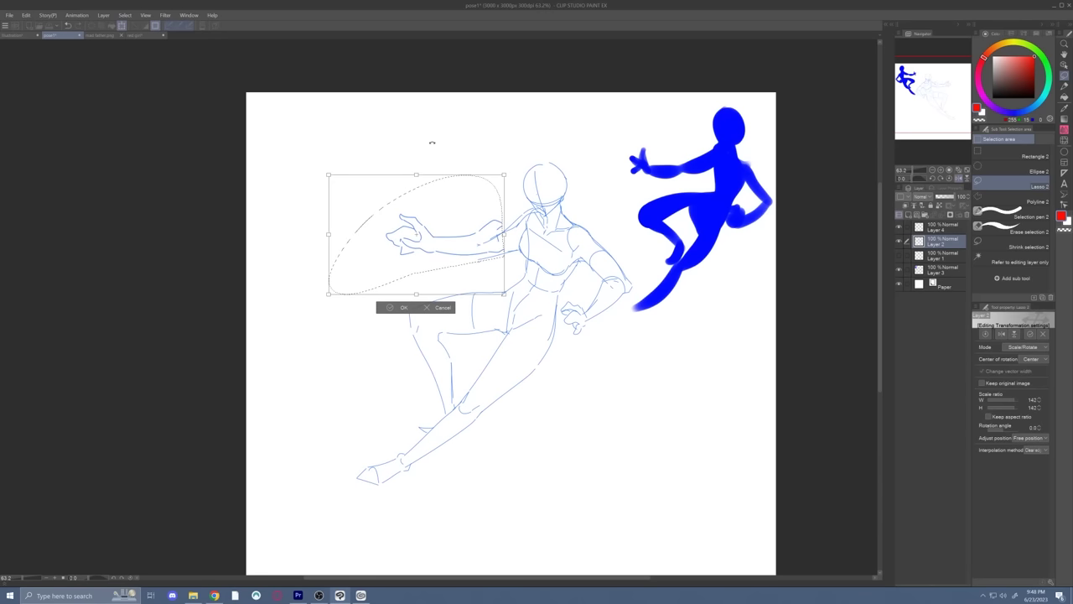
{"action": "left_click_drag", "start_coordinate": [470, 298], "coordinate": [457, 304]}
{"action": "key", "text": "Return"}
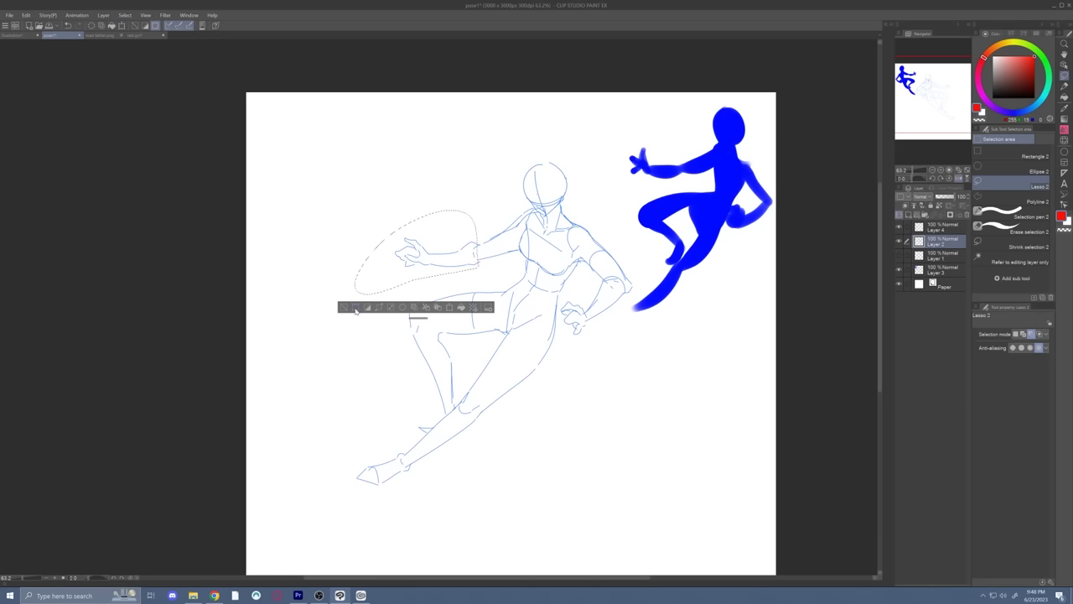
Step: Lasso the sketched head on Layer 2, scale it up slightly, and clear the selection
{"action": "left_click", "coordinate": [556, 207]}
{"action": "mouse_move", "coordinate": [556, 207]}
{"action": "left_mouse_down"}
{"action": "mouse_move", "coordinate": [520, 168]}
{"action": "mouse_move", "coordinate": [577, 213]}
{"action": "left_mouse_up"}
{"action": "left_click", "coordinate": [584, 232]}
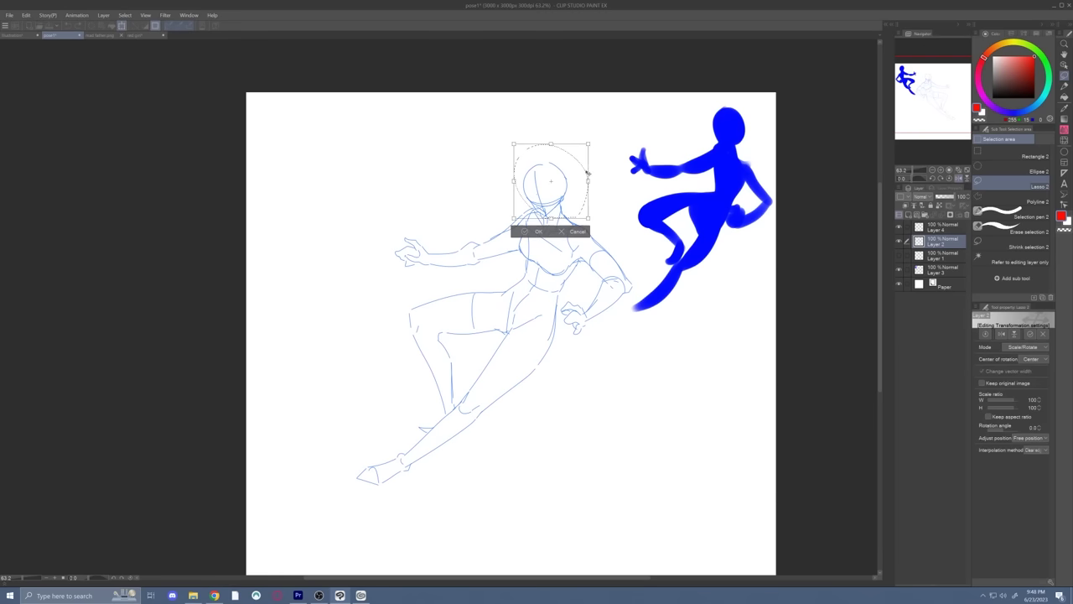
{"action": "key", "text": "Return"}
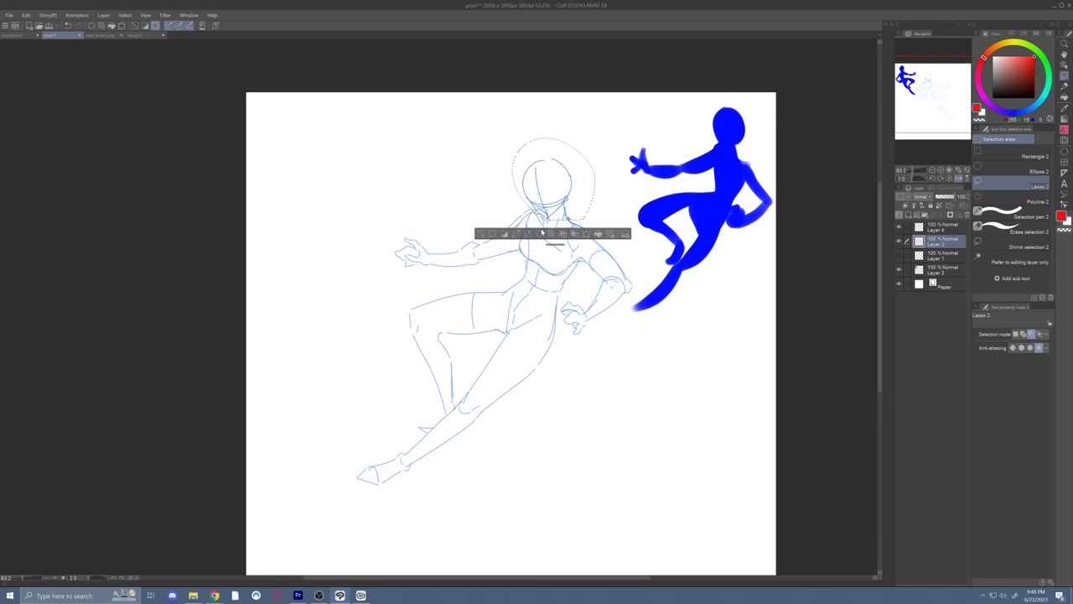
{"action": "left_click", "coordinate": [488, 229]}
Step: On Layer 4, sketch flowing hair, a top and a round skirt over the blue figure in red with the Basic brush
{"action": "left_click", "coordinate": [922, 227]}
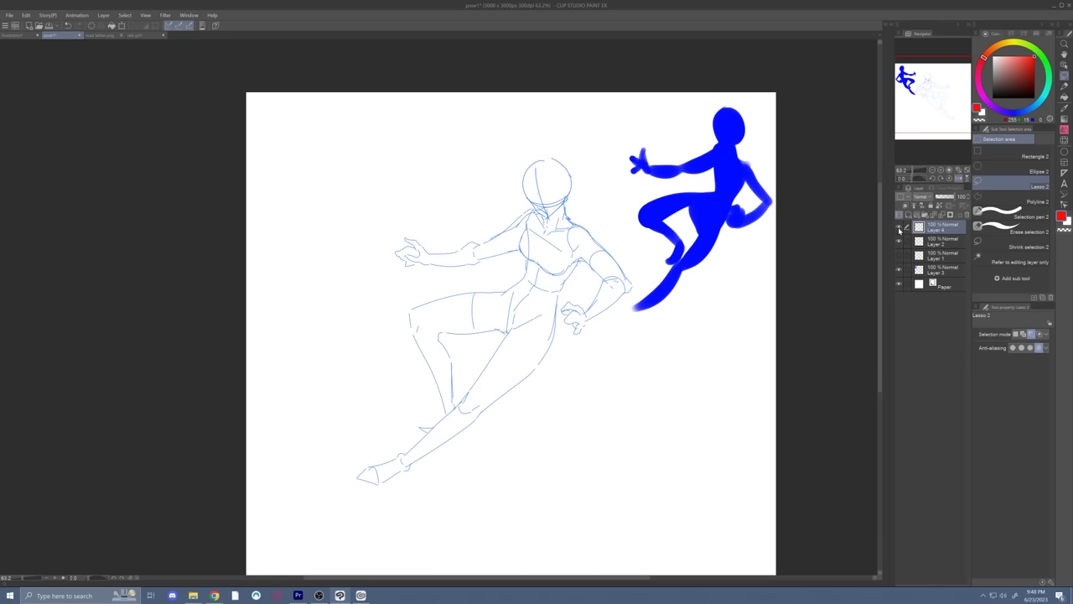
{"action": "left_click", "coordinate": [1058, 84]}
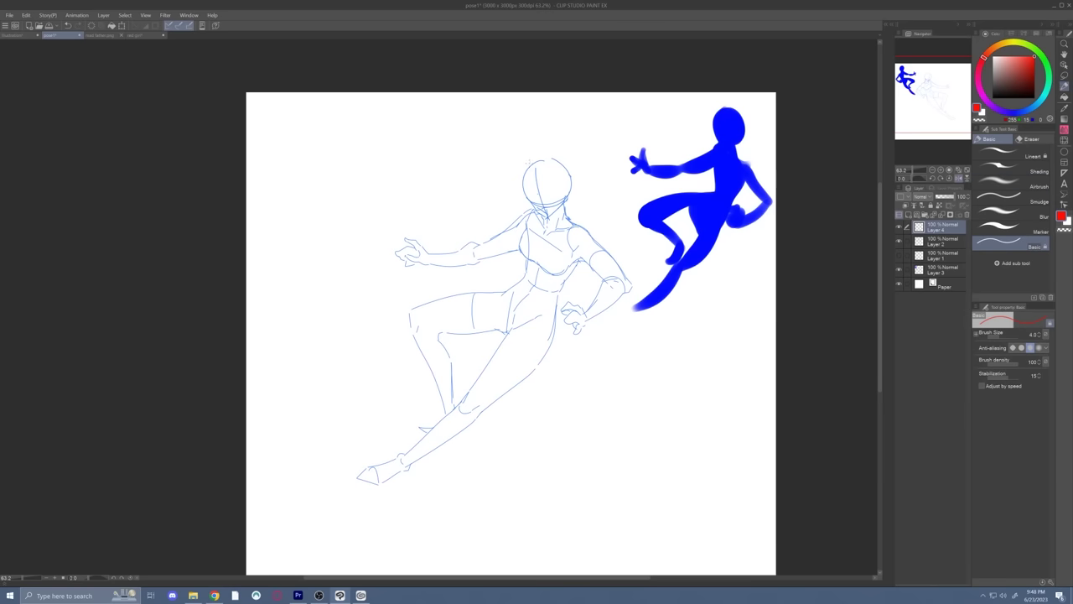
{"action": "left_click_drag", "start_coordinate": [530, 157], "coordinate": [530, 194]}
{"action": "left_click_drag", "start_coordinate": [541, 149], "coordinate": [430, 190]}
{"action": "mouse_move", "coordinate": [531, 169]}
{"action": "left_mouse_down"}
{"action": "mouse_move", "coordinate": [486, 213]}
{"action": "mouse_move", "coordinate": [564, 197]}
{"action": "mouse_move", "coordinate": [550, 136]}
{"action": "mouse_move", "coordinate": [449, 153]}
{"action": "mouse_move", "coordinate": [525, 160]}
{"action": "left_mouse_up"}
{"action": "mouse_move", "coordinate": [547, 219]}
{"action": "left_mouse_down"}
{"action": "mouse_move", "coordinate": [563, 228]}
{"action": "mouse_move", "coordinate": [521, 270]}
{"action": "mouse_move", "coordinate": [592, 307]}
{"action": "mouse_move", "coordinate": [561, 285]}
{"action": "mouse_move", "coordinate": [583, 262]}
{"action": "left_mouse_up"}
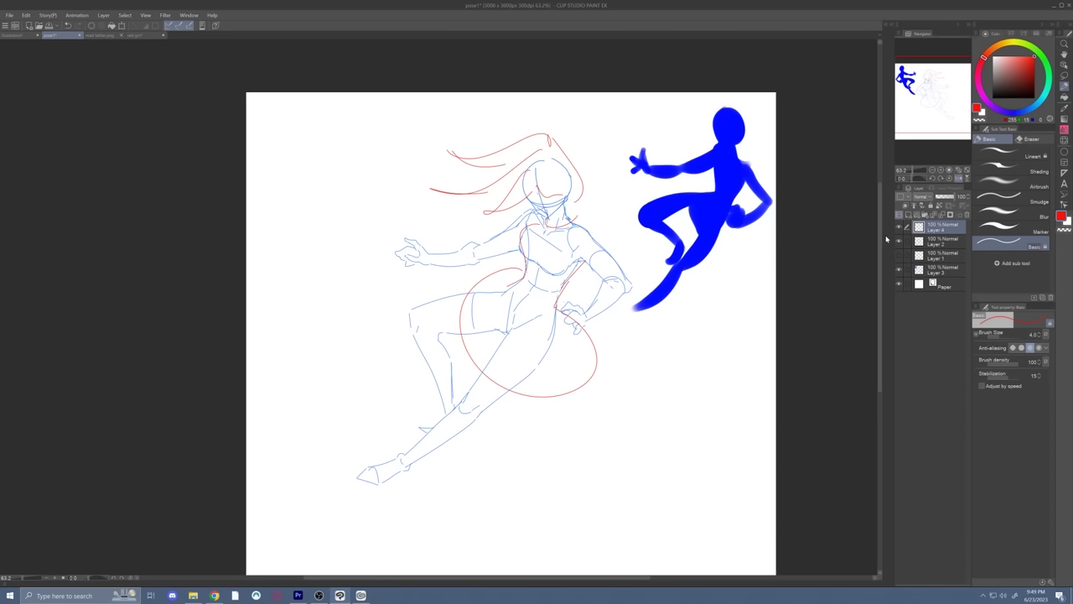
Step: Switch to the process-list document, circle "Form" beside Sketch Draft in red, and undo the mark
{"action": "left_click", "coordinate": [15, 36]}
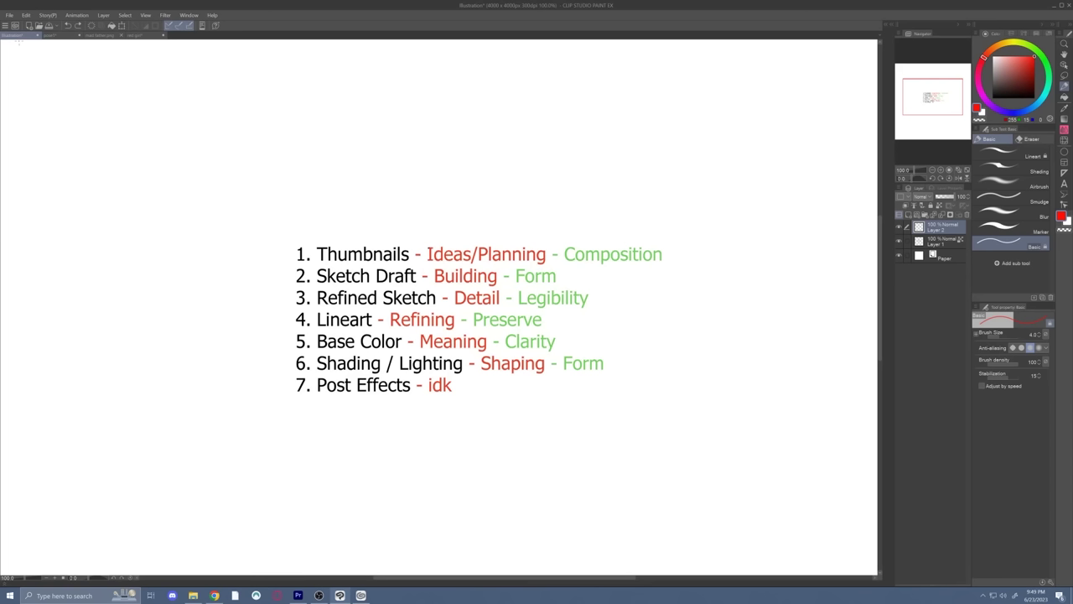
{"action": "mouse_move", "coordinate": [553, 272]}
{"action": "left_mouse_down"}
{"action": "mouse_move", "coordinate": [513, 299]}
{"action": "mouse_move", "coordinate": [562, 253]}
{"action": "mouse_move", "coordinate": [549, 327]}
{"action": "left_mouse_up"}
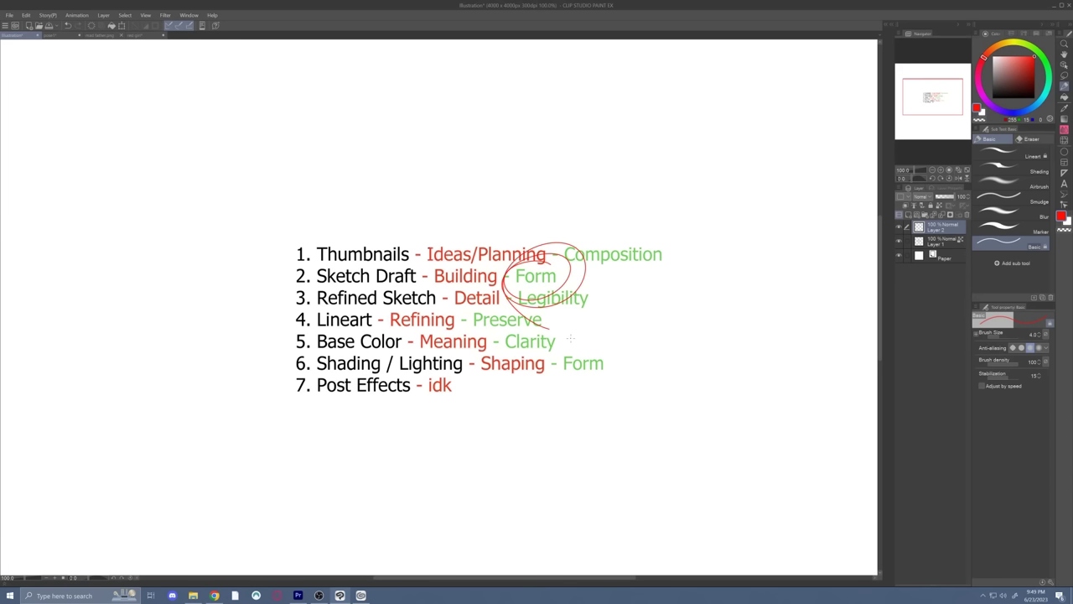
{"action": "key", "text": "ctrl+z"}
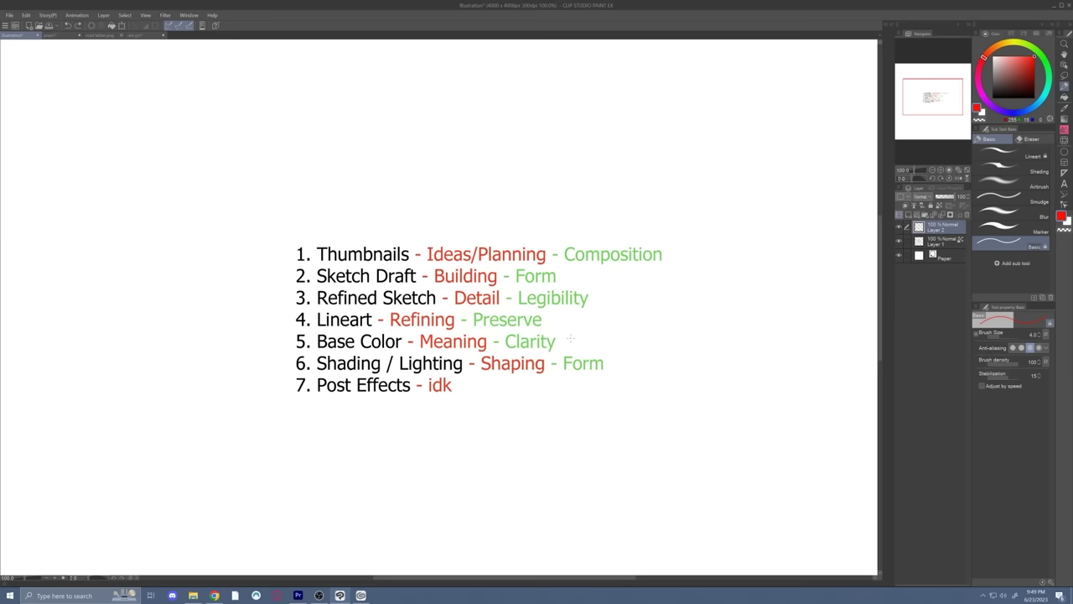
Step: In the mad father image, set the Basic brush size to about 22.4, circle the girl's head in red, and undo the stroke
{"action": "left_click", "coordinate": [102, 37]}
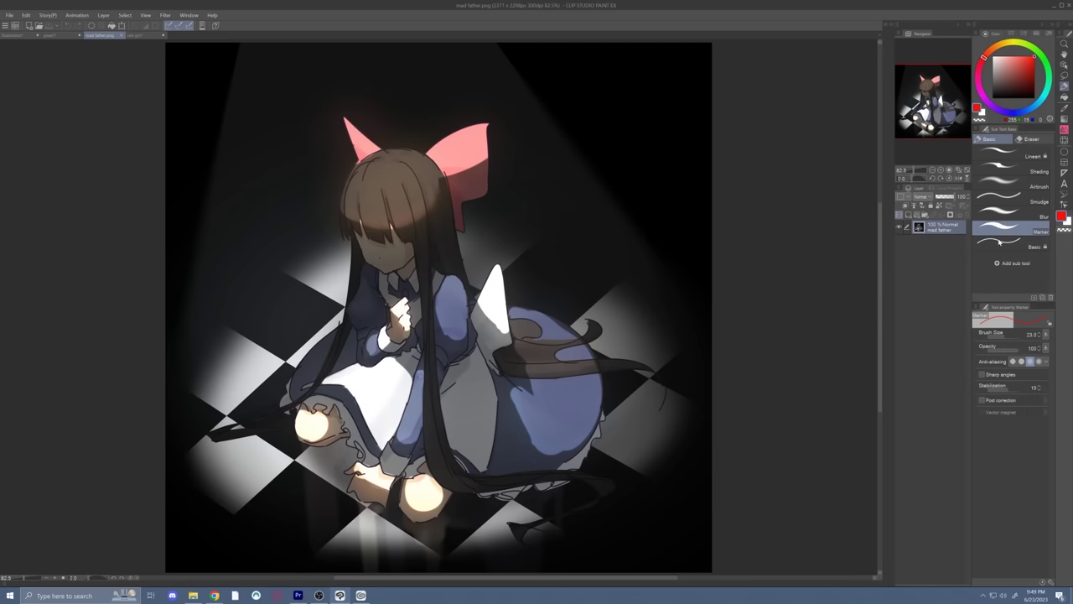
{"action": "left_click_drag", "start_coordinate": [712, 291], "coordinate": [746, 289], "text": "ctrl+alt"}
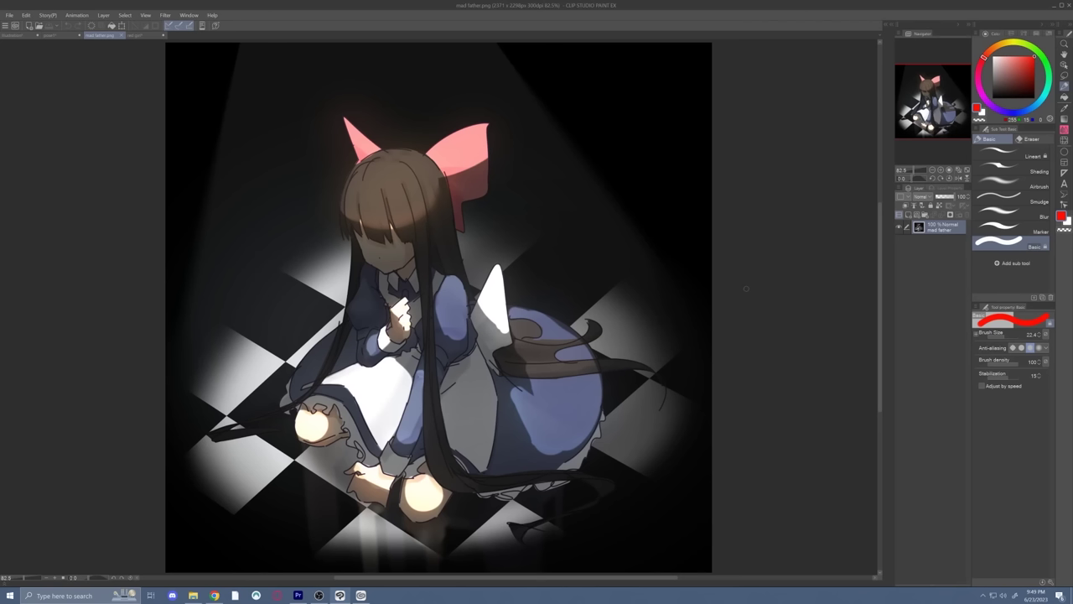
{"action": "mouse_move", "coordinate": [410, 151]}
{"action": "left_mouse_down"}
{"action": "mouse_move", "coordinate": [349, 180]}
{"action": "mouse_move", "coordinate": [348, 211]}
{"action": "mouse_move", "coordinate": [444, 216]}
{"action": "mouse_move", "coordinate": [415, 153]}
{"action": "left_mouse_up"}
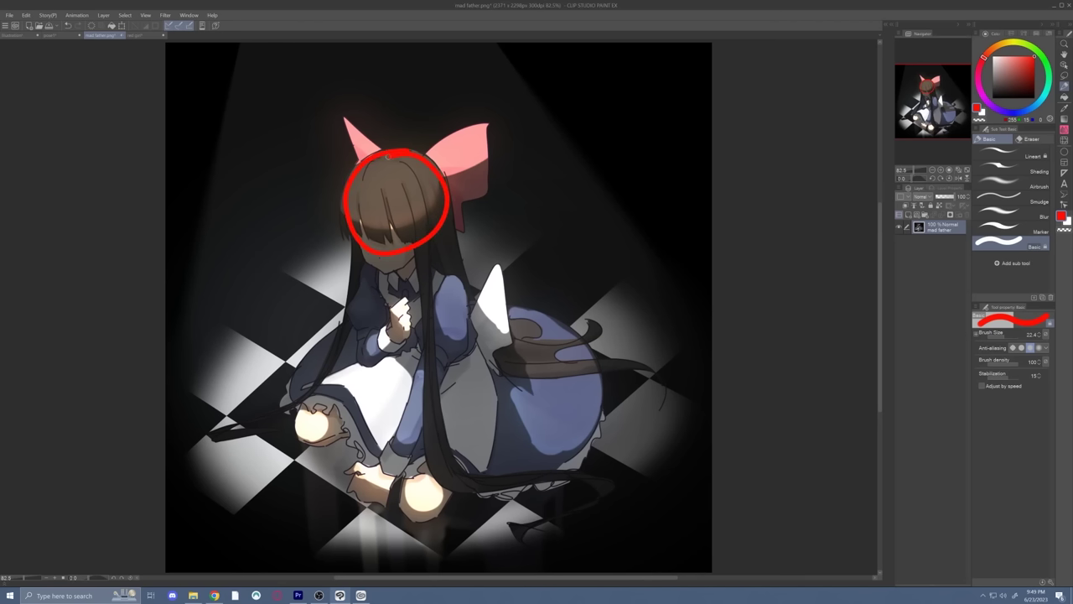
{"action": "key", "text": "ctrl+z"}
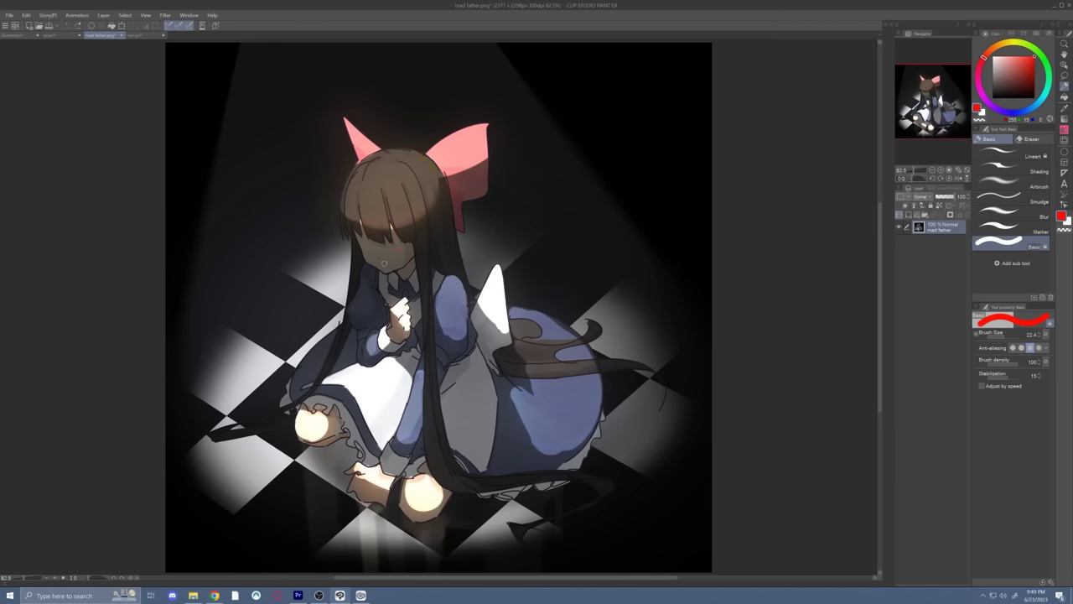
Step: Add a new layer above the mad father image and trace the girl's head circle, jaw and neck in red
{"action": "left_click", "coordinate": [915, 215]}
{"action": "mouse_move", "coordinate": [409, 154]}
{"action": "left_mouse_down"}
{"action": "mouse_move", "coordinate": [435, 213]}
{"action": "mouse_move", "coordinate": [407, 153]}
{"action": "mouse_move", "coordinate": [359, 238]}
{"action": "mouse_move", "coordinate": [410, 154]}
{"action": "left_mouse_up"}
{"action": "key", "text": "ctrl+z"}
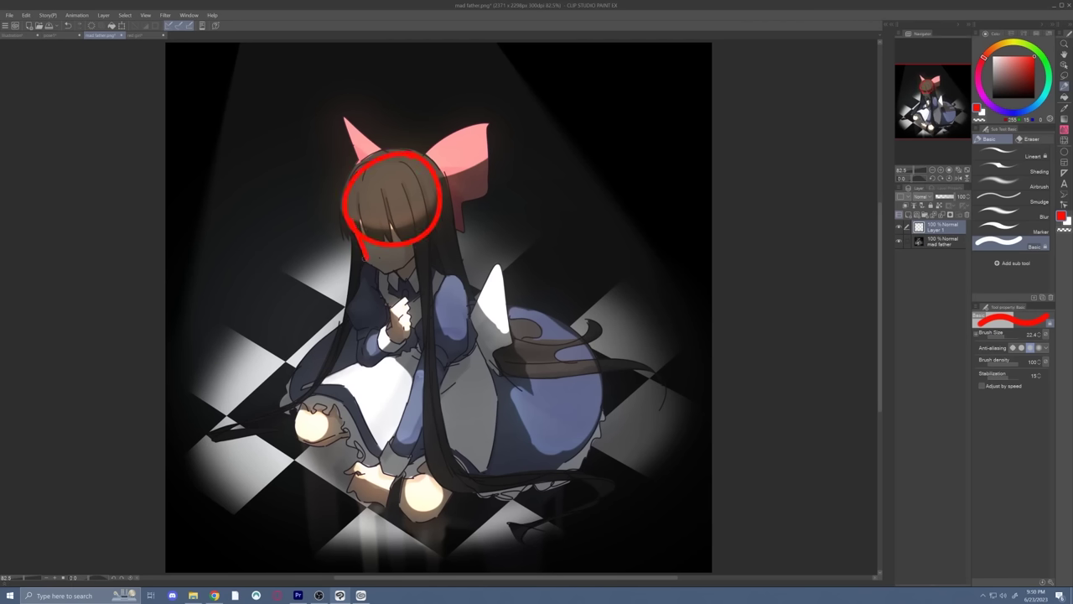
{"action": "mouse_move", "coordinate": [364, 256]}
{"action": "left_mouse_down"}
{"action": "mouse_move", "coordinate": [384, 270]}
{"action": "mouse_move", "coordinate": [415, 258]}
{"action": "mouse_move", "coordinate": [444, 213]}
{"action": "left_mouse_up"}
{"action": "mouse_move", "coordinate": [405, 275]}
{"action": "left_mouse_down"}
{"action": "mouse_move", "coordinate": [429, 280]}
{"action": "mouse_move", "coordinate": [407, 280]}
{"action": "mouse_move", "coordinate": [415, 247]}
{"action": "mouse_move", "coordinate": [424, 260]}
{"action": "mouse_move", "coordinate": [415, 244]}
{"action": "left_mouse_up"}
{"action": "key", "text": "ctrl+z"}
{"action": "key", "text": "ctrl+z"}
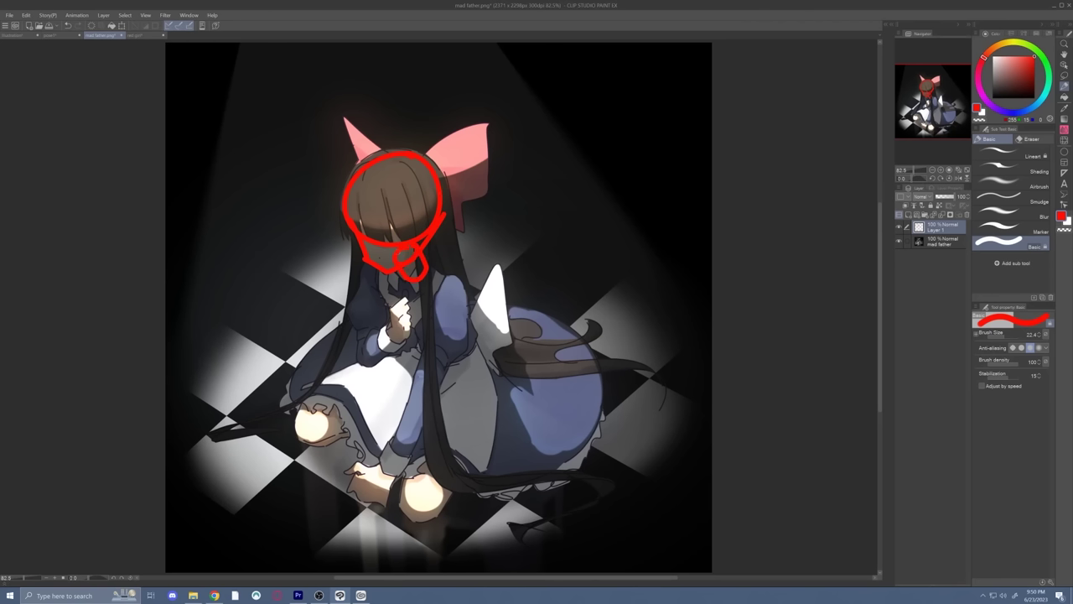
Step: Draw the shoulder circles, shoulder line and ribcage over the girl's torso on Layer 1, and check them in a mirrored view
{"action": "mouse_move", "coordinate": [454, 278]}
{"action": "left_mouse_down"}
{"action": "mouse_move", "coordinate": [442, 281]}
{"action": "mouse_move", "coordinate": [462, 283]}
{"action": "left_mouse_up"}
{"action": "mouse_move", "coordinate": [377, 265]}
{"action": "left_mouse_down"}
{"action": "mouse_move", "coordinate": [379, 283]}
{"action": "mouse_move", "coordinate": [441, 286]}
{"action": "left_mouse_up"}
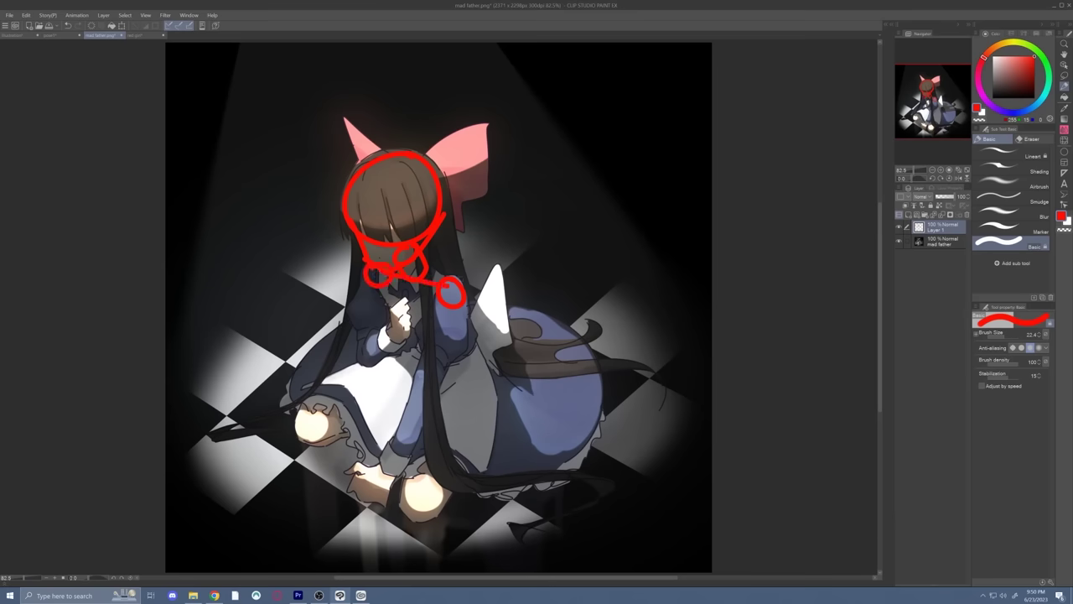
{"action": "mouse_move", "coordinate": [377, 295]}
{"action": "left_mouse_down"}
{"action": "mouse_move", "coordinate": [450, 347]}
{"action": "mouse_move", "coordinate": [459, 292]}
{"action": "left_mouse_up"}
{"action": "key", "text": "ctrl+z"}
{"action": "key", "text": "ctrl+z"}
{"action": "mouse_move", "coordinate": [434, 342]}
{"action": "left_mouse_down"}
{"action": "mouse_move", "coordinate": [459, 349]}
{"action": "mouse_move", "coordinate": [459, 293]}
{"action": "left_mouse_up"}
{"action": "key", "text": "h"}
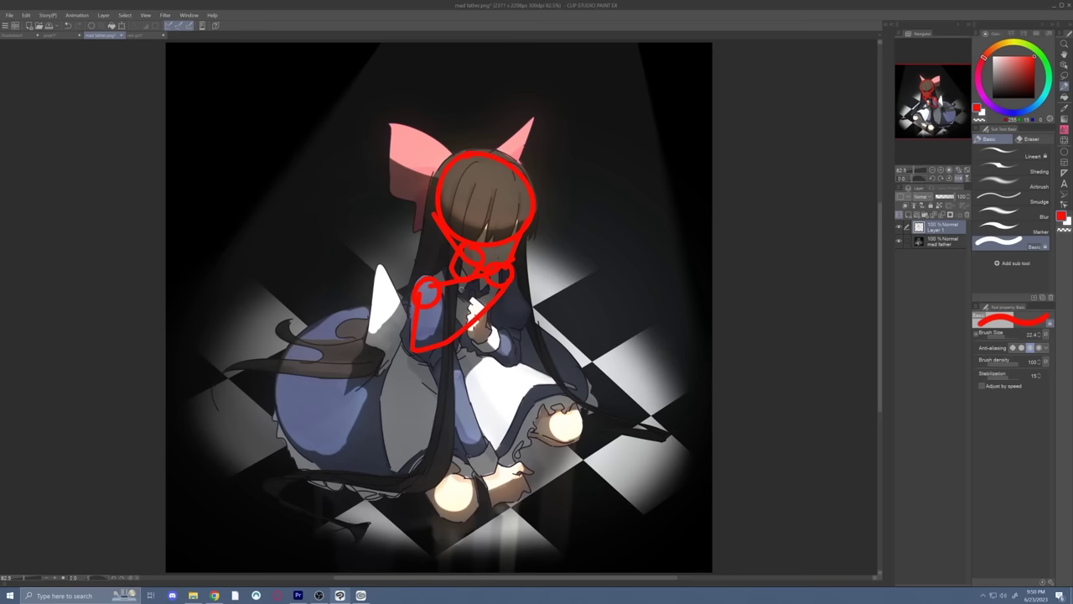
{"action": "key", "text": "h"}
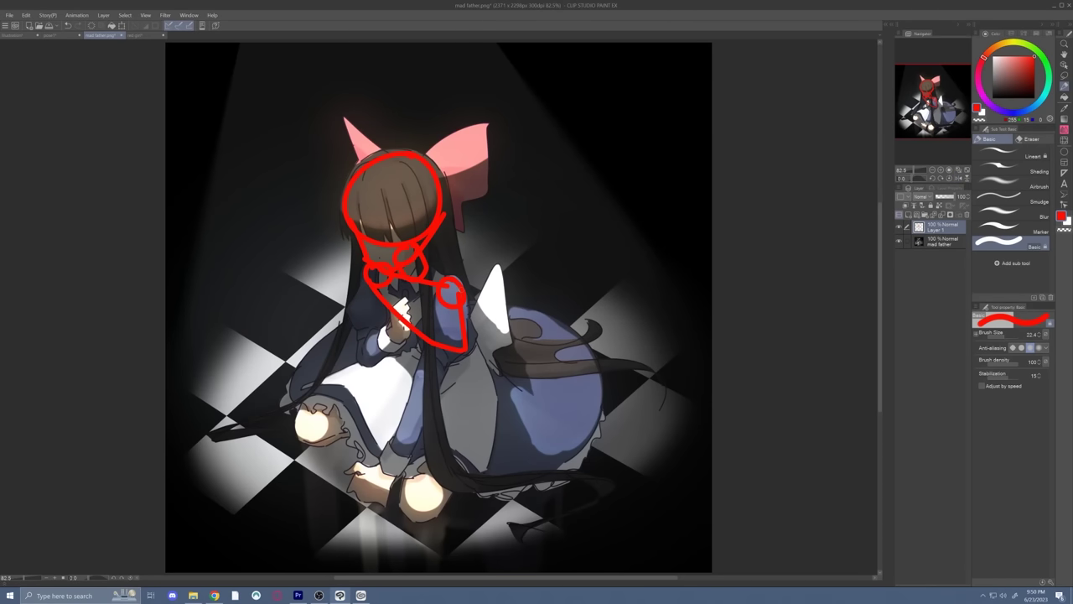
Step: Draw the waist, pelvis and both folded thighs in red below the ribcage on Layer 1
{"action": "mouse_move", "coordinate": [413, 335]}
{"action": "left_mouse_down"}
{"action": "mouse_move", "coordinate": [379, 359]}
{"action": "mouse_move", "coordinate": [426, 404]}
{"action": "mouse_move", "coordinate": [470, 344]}
{"action": "left_mouse_up"}
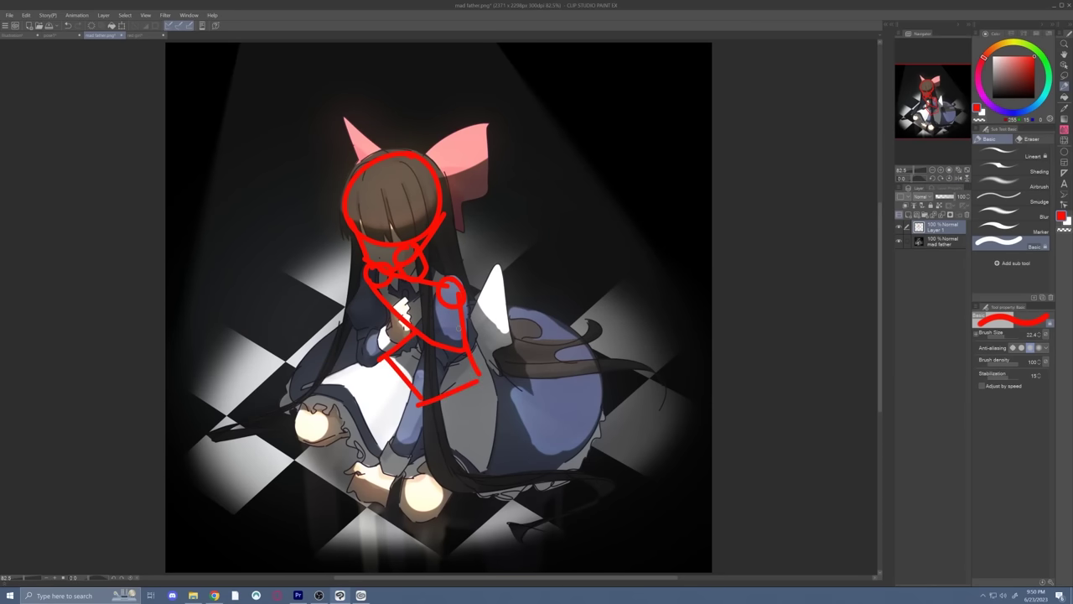
{"action": "mouse_move", "coordinate": [418, 403]}
{"action": "left_mouse_down"}
{"action": "mouse_move", "coordinate": [463, 452]}
{"action": "mouse_move", "coordinate": [478, 383]}
{"action": "left_mouse_up"}
{"action": "left_click_drag", "start_coordinate": [387, 362], "coordinate": [417, 394]}
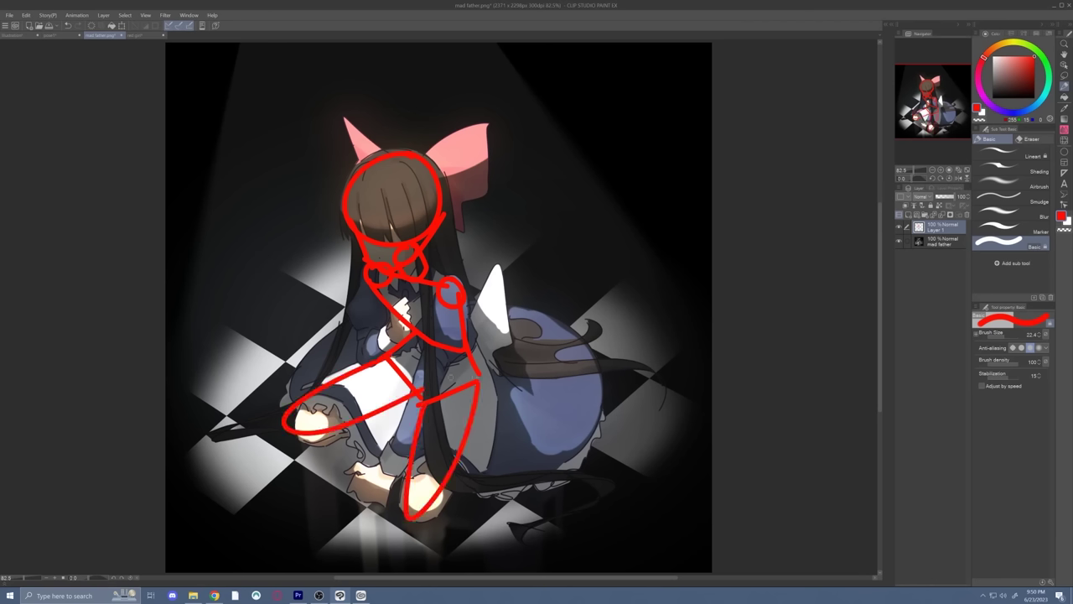
Step: Switch to bright green, add a new layer above Layer 1, and trace the outline of the dress skirt around the girl
{"action": "left_click", "coordinate": [1040, 58]}
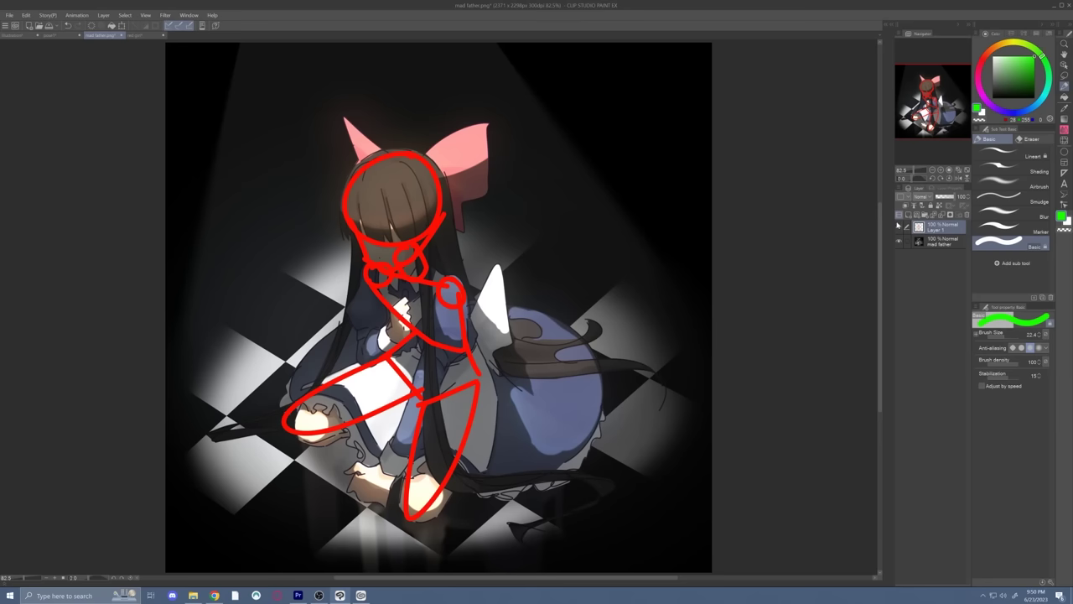
{"action": "left_click", "coordinate": [898, 226]}
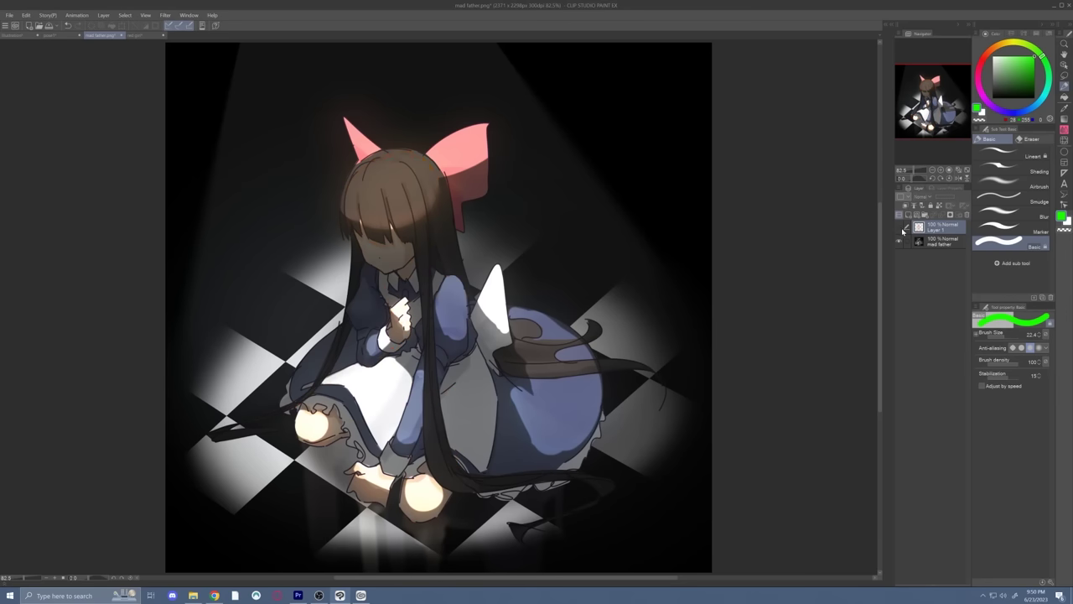
{"action": "left_click", "coordinate": [898, 226]}
{"action": "left_click", "coordinate": [907, 215]}
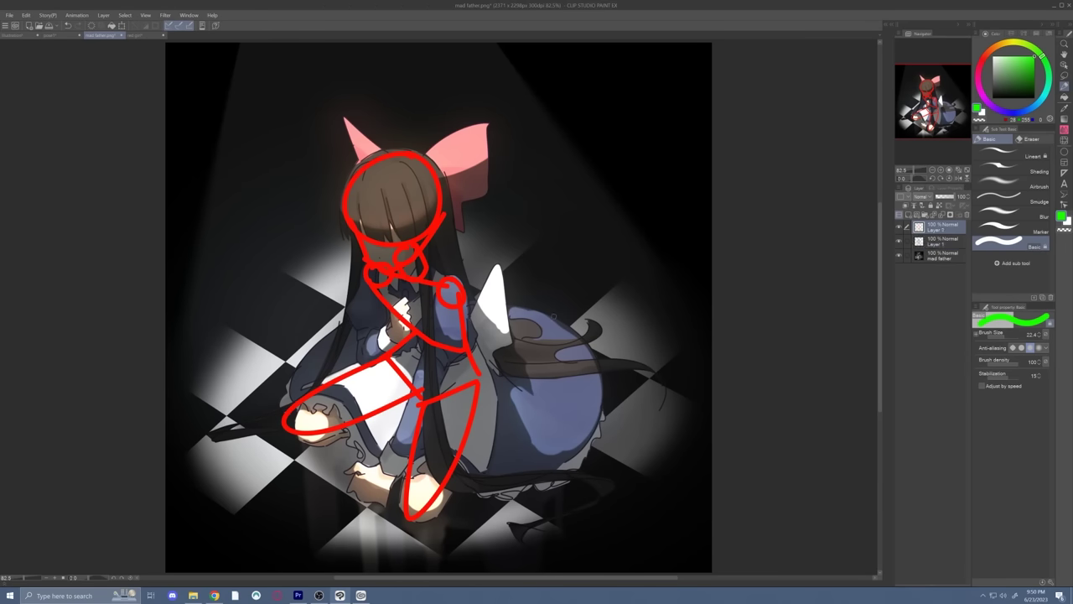
{"action": "mouse_move", "coordinate": [549, 310]}
{"action": "left_mouse_down"}
{"action": "mouse_move", "coordinate": [598, 384]}
{"action": "mouse_move", "coordinate": [578, 333]}
{"action": "mouse_move", "coordinate": [603, 376]}
{"action": "mouse_move", "coordinate": [604, 413]}
{"action": "mouse_move", "coordinate": [590, 446]}
{"action": "mouse_move", "coordinate": [518, 486]}
{"action": "left_mouse_up"}
{"action": "key", "text": "ctrl+z"}
{"action": "mouse_move", "coordinate": [470, 483]}
{"action": "left_mouse_down"}
{"action": "mouse_move", "coordinate": [440, 458]}
{"action": "mouse_move", "coordinate": [384, 470]}
{"action": "mouse_move", "coordinate": [353, 419]}
{"action": "mouse_move", "coordinate": [297, 395]}
{"action": "mouse_move", "coordinate": [290, 380]}
{"action": "mouse_move", "coordinate": [354, 317]}
{"action": "left_mouse_up"}
{"action": "left_click_drag", "start_coordinate": [463, 292], "coordinate": [550, 313]}
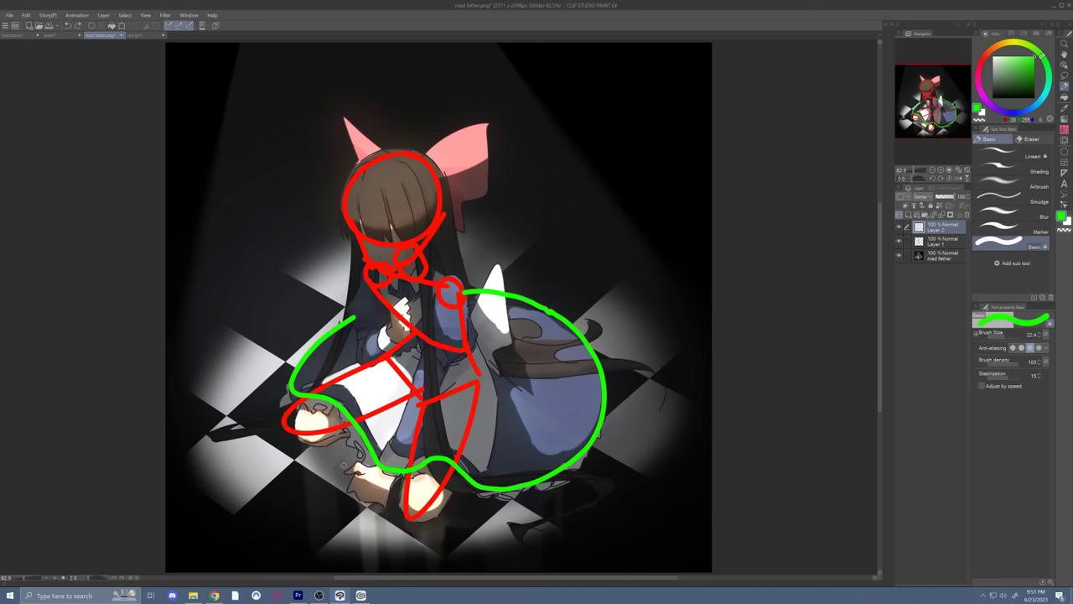
Step: Compare the mad father image with its traced forms, leaving only Layers 1 and 2 visible, and return to the process-list document
{"action": "left_click", "coordinate": [900, 227]}
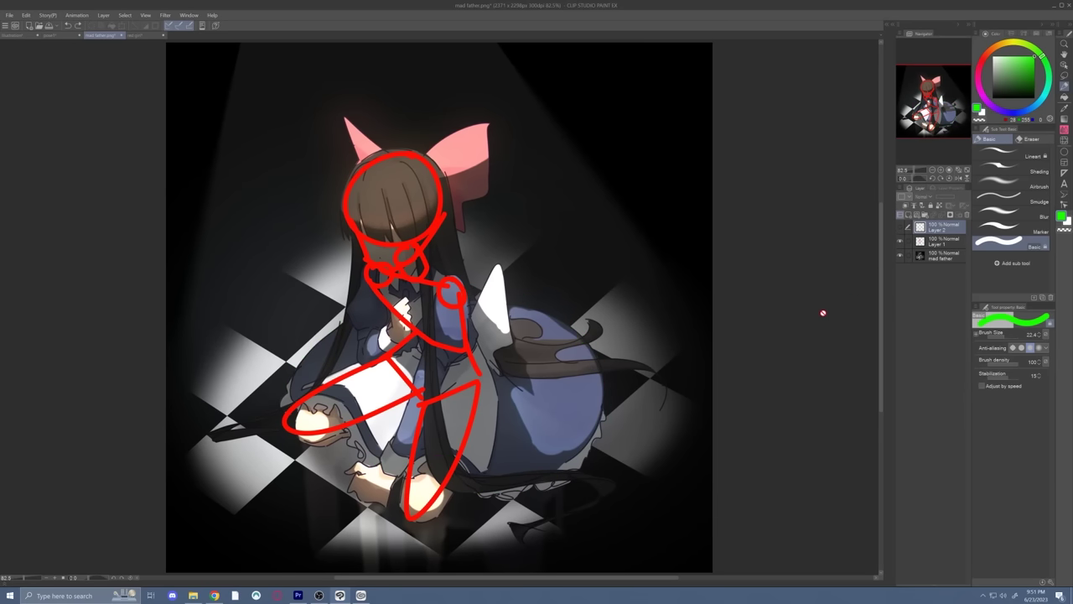
{"action": "left_click", "coordinate": [900, 242]}
{"action": "left_click", "coordinate": [943, 244]}
{"action": "left_click", "coordinate": [925, 259]}
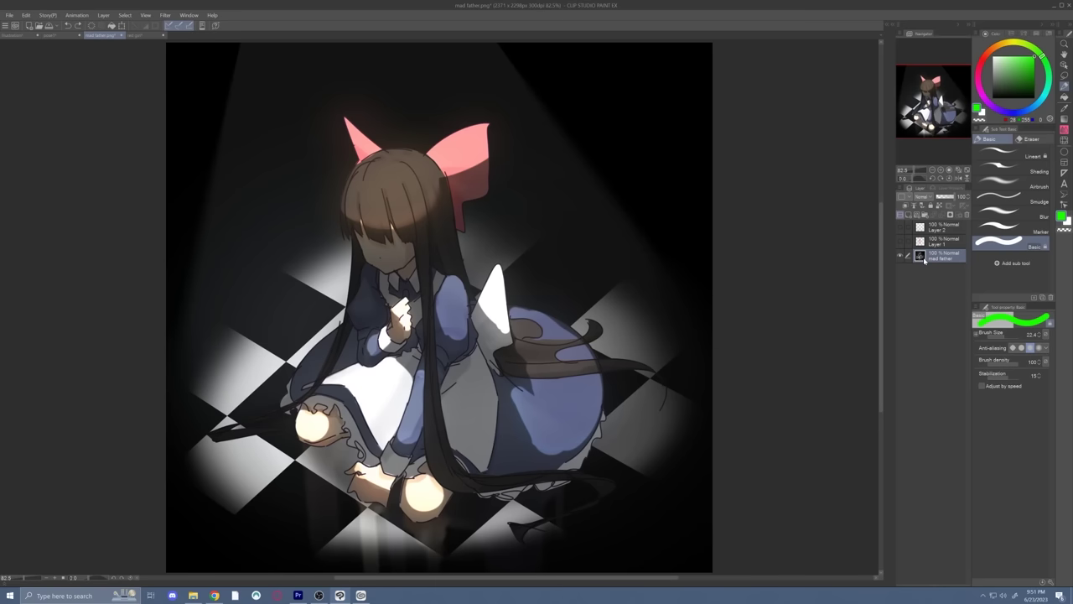
{"action": "left_click_drag", "start_coordinate": [900, 227], "coordinate": [904, 258]}
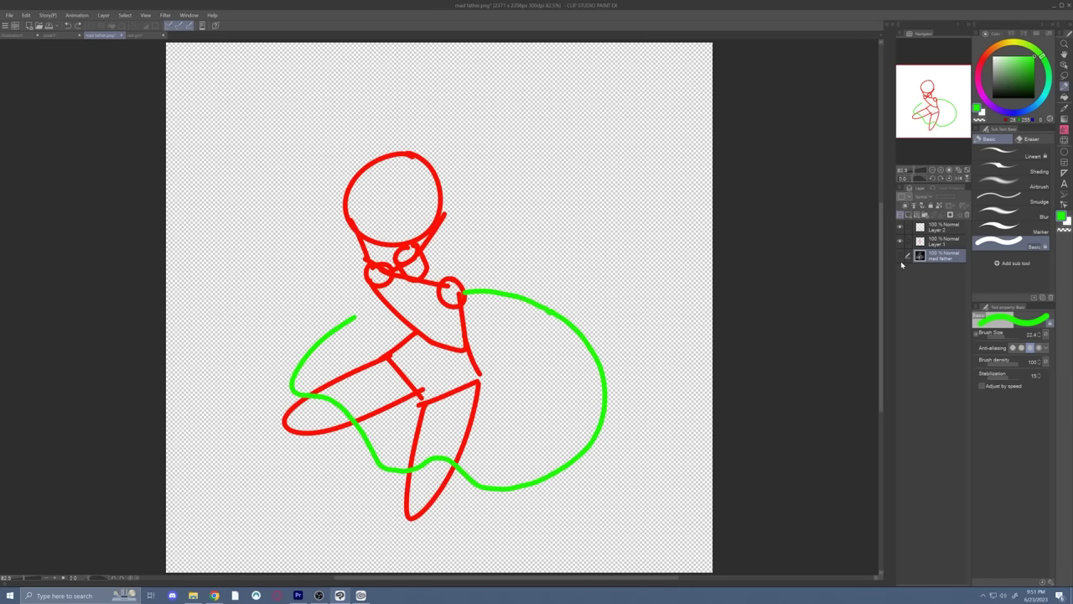
{"action": "left_click", "coordinate": [20, 36]}
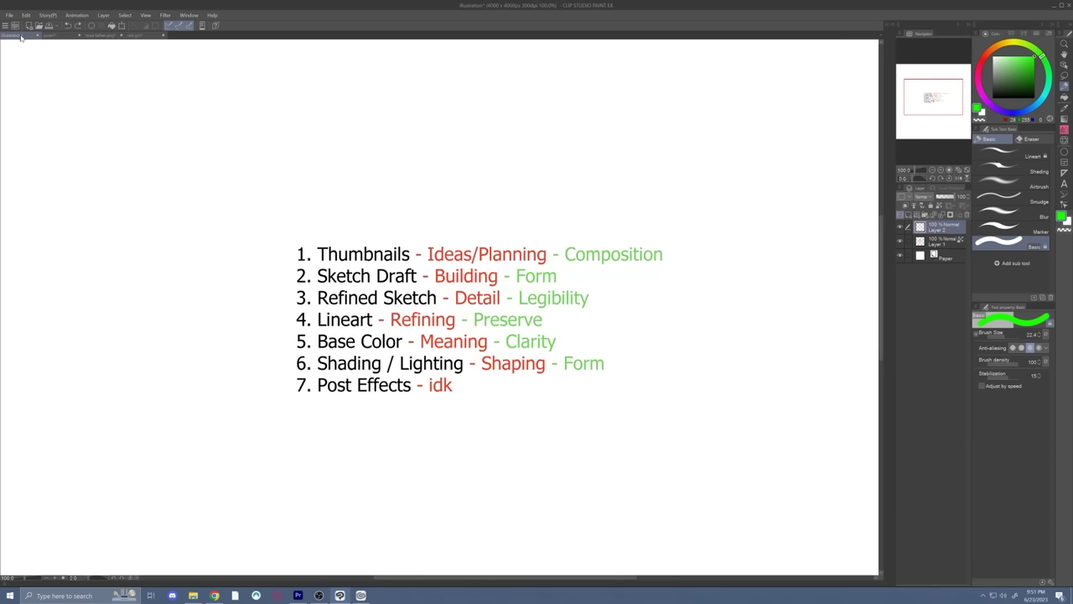